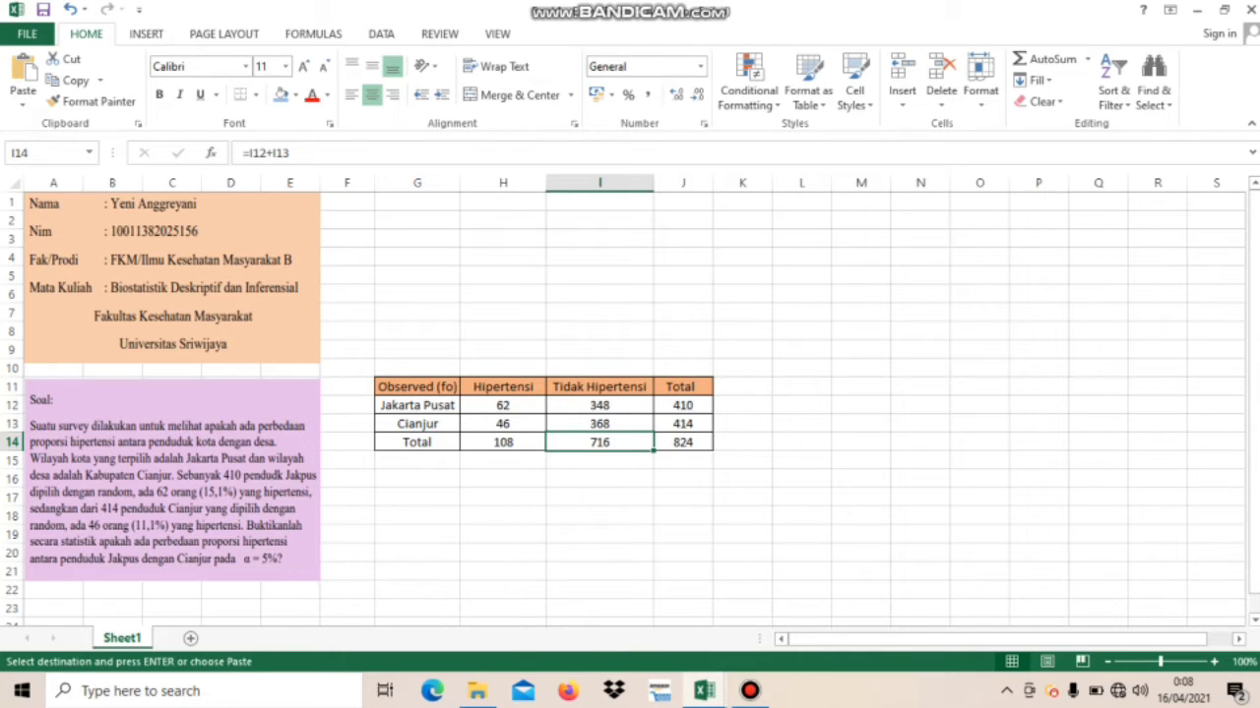
Review the counts and total formulas of the Observed (fo) table for Jakarta Pusat, Cianjur and the Total row.
left_click(682, 405)
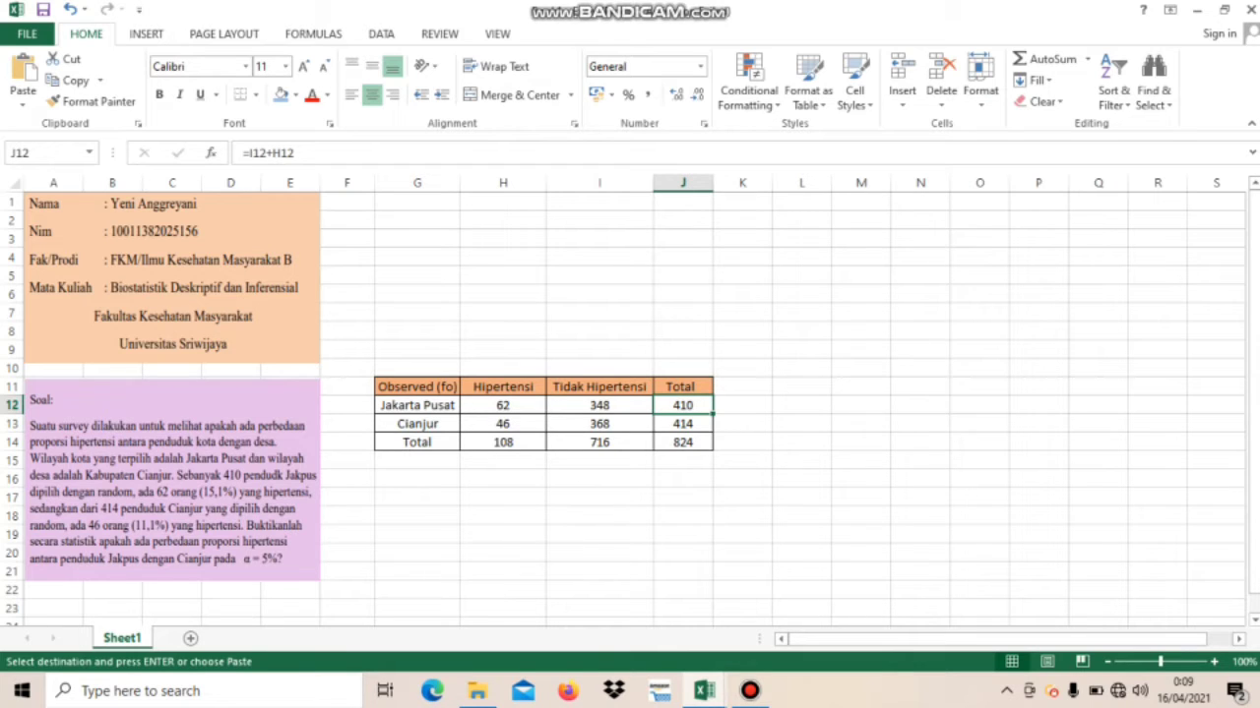
left_click(503, 405)
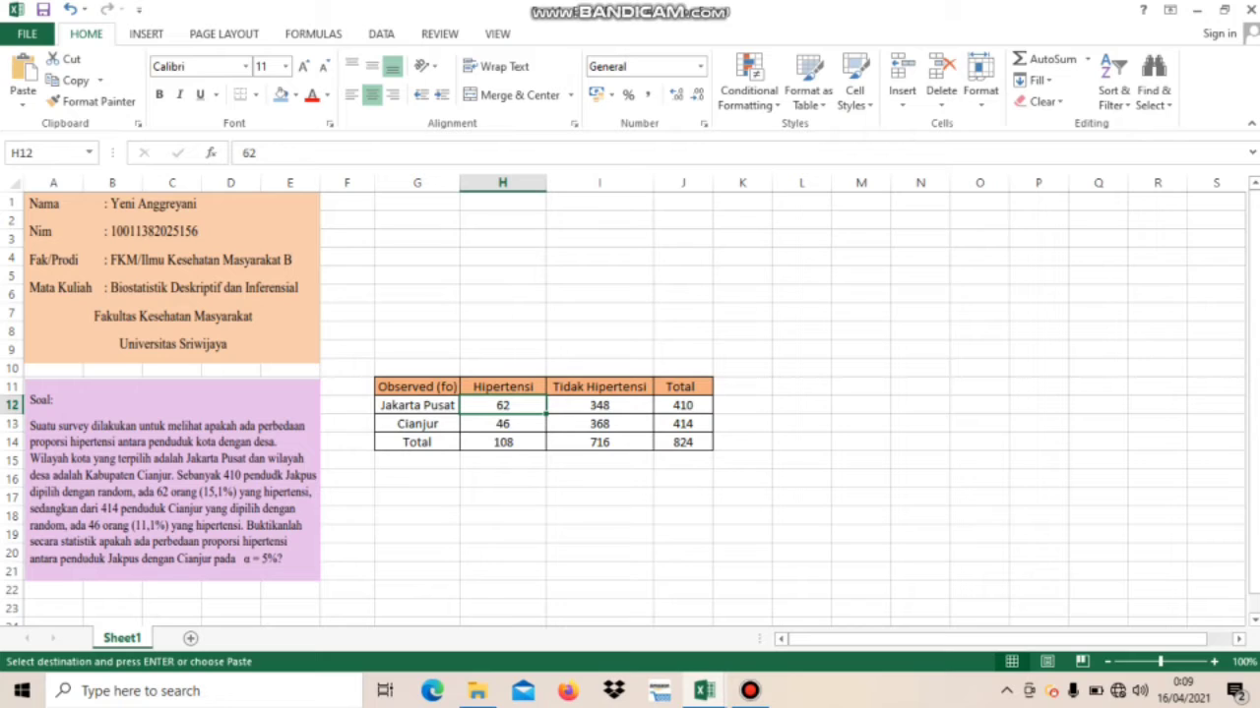
left_click(599, 405)
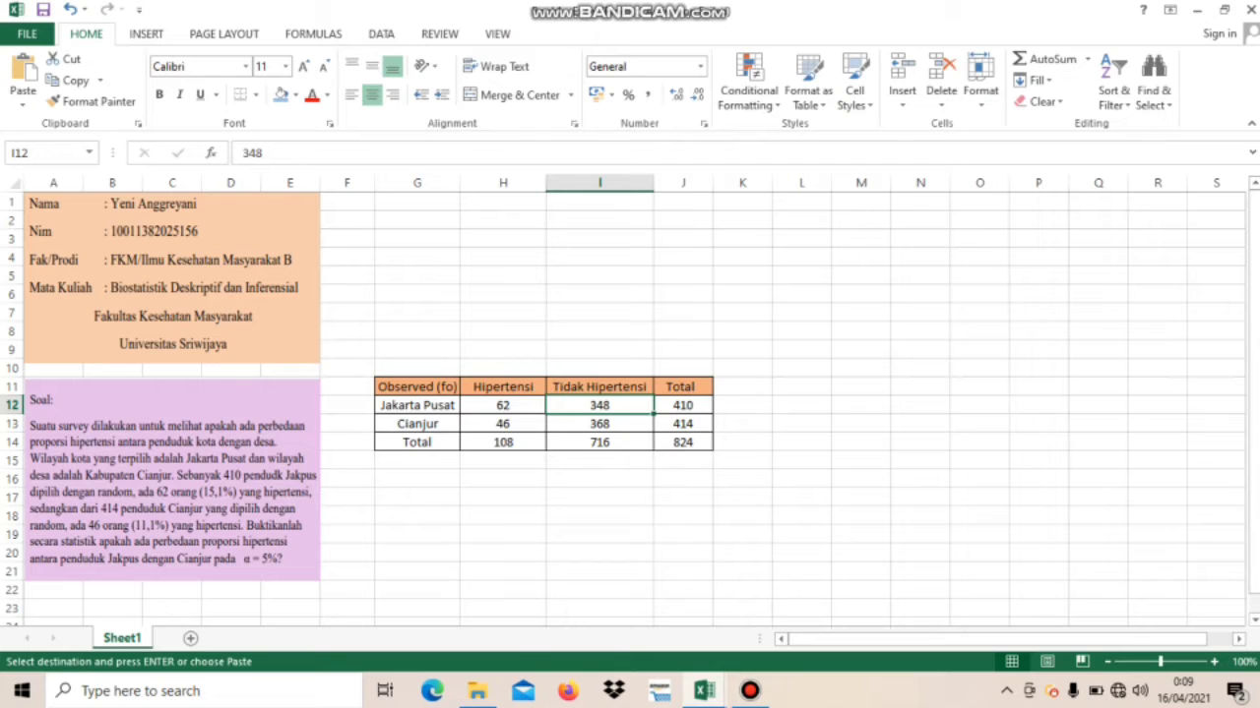
left_click(683, 423)
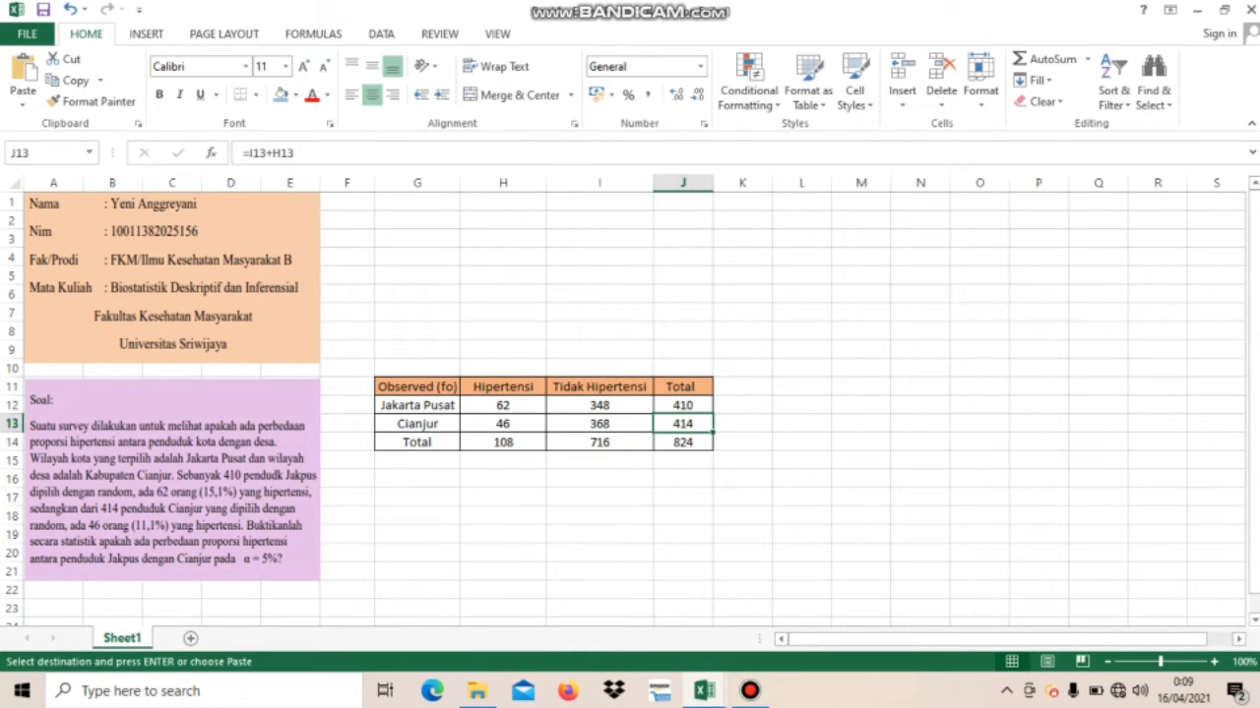
left_click(503, 424)
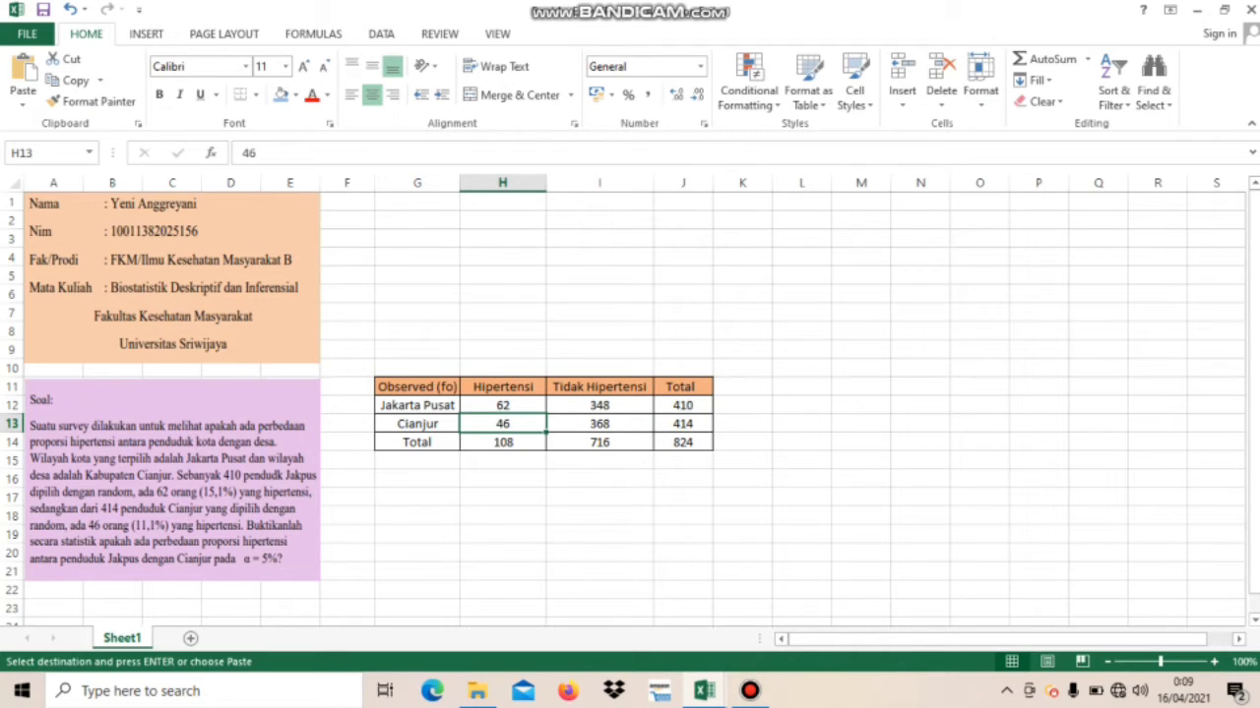
left_click(600, 423)
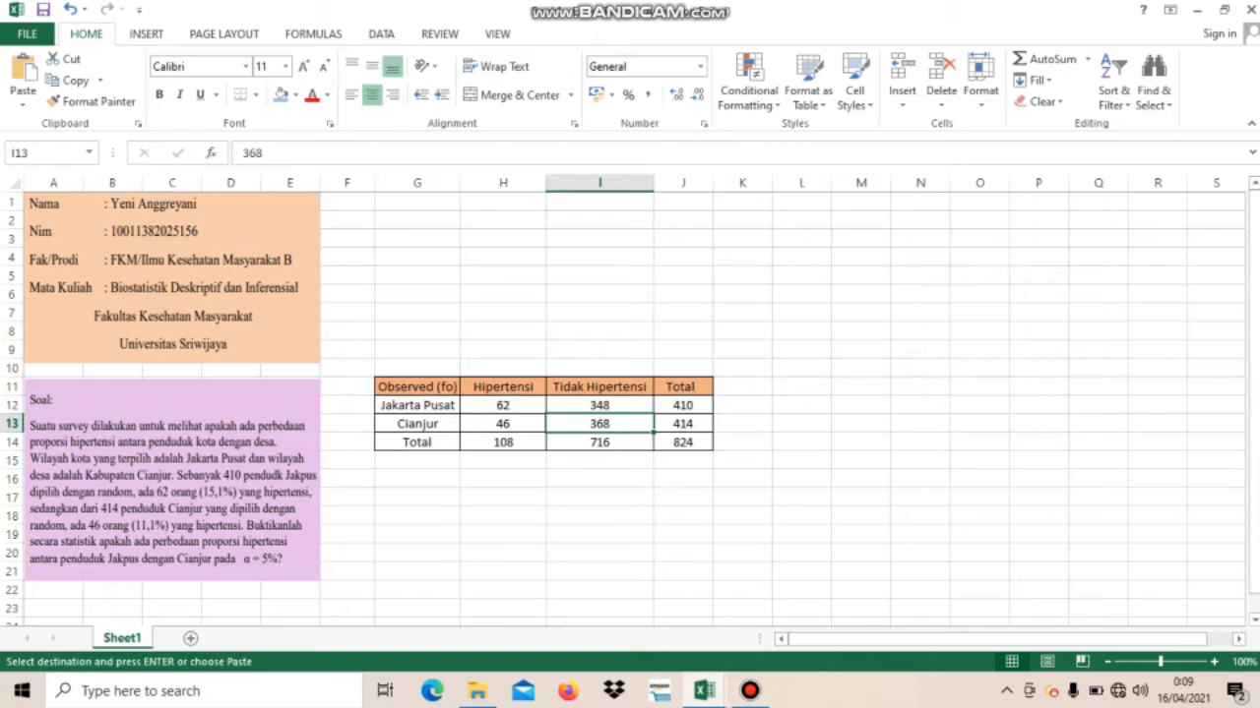
left_click(683, 441)
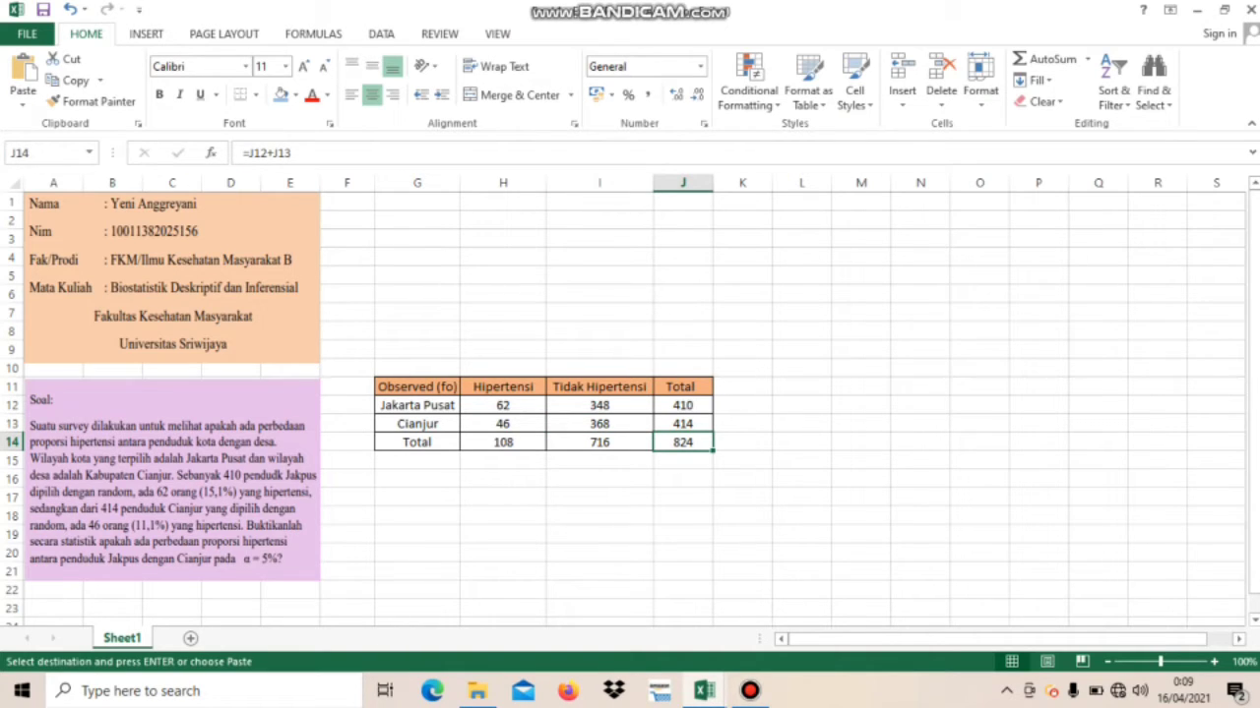
left_click(503, 442)
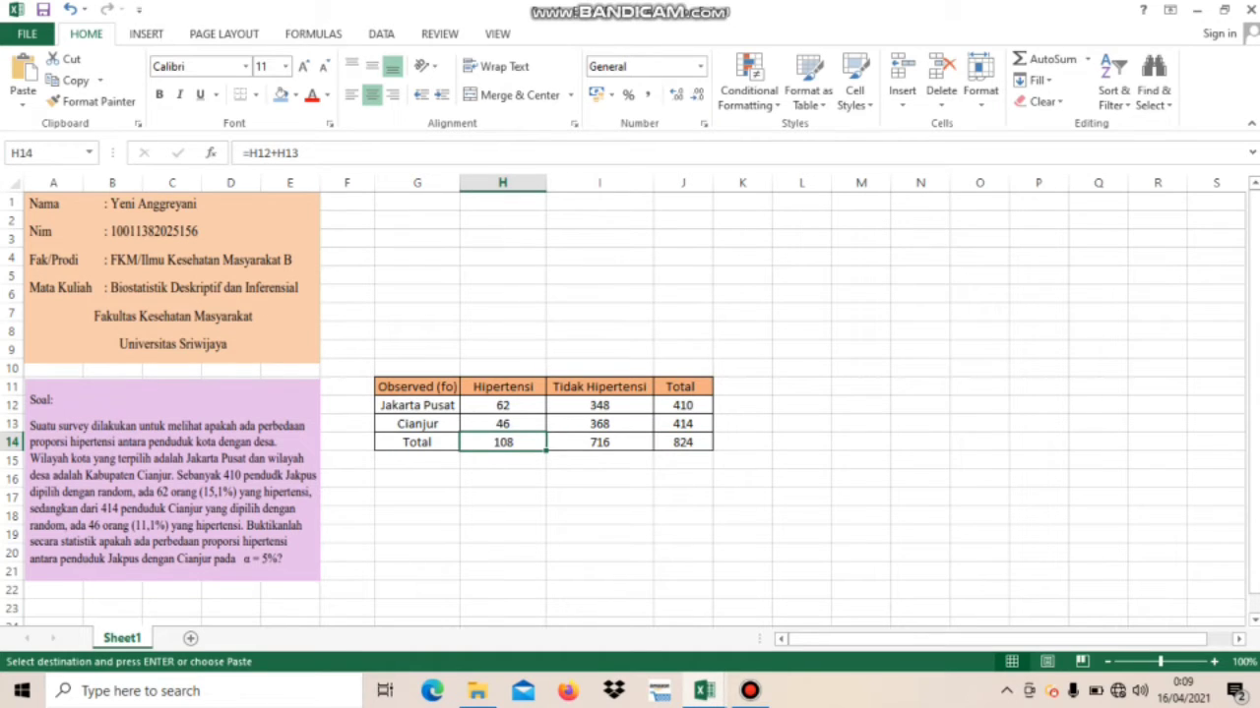
left_click(599, 442)
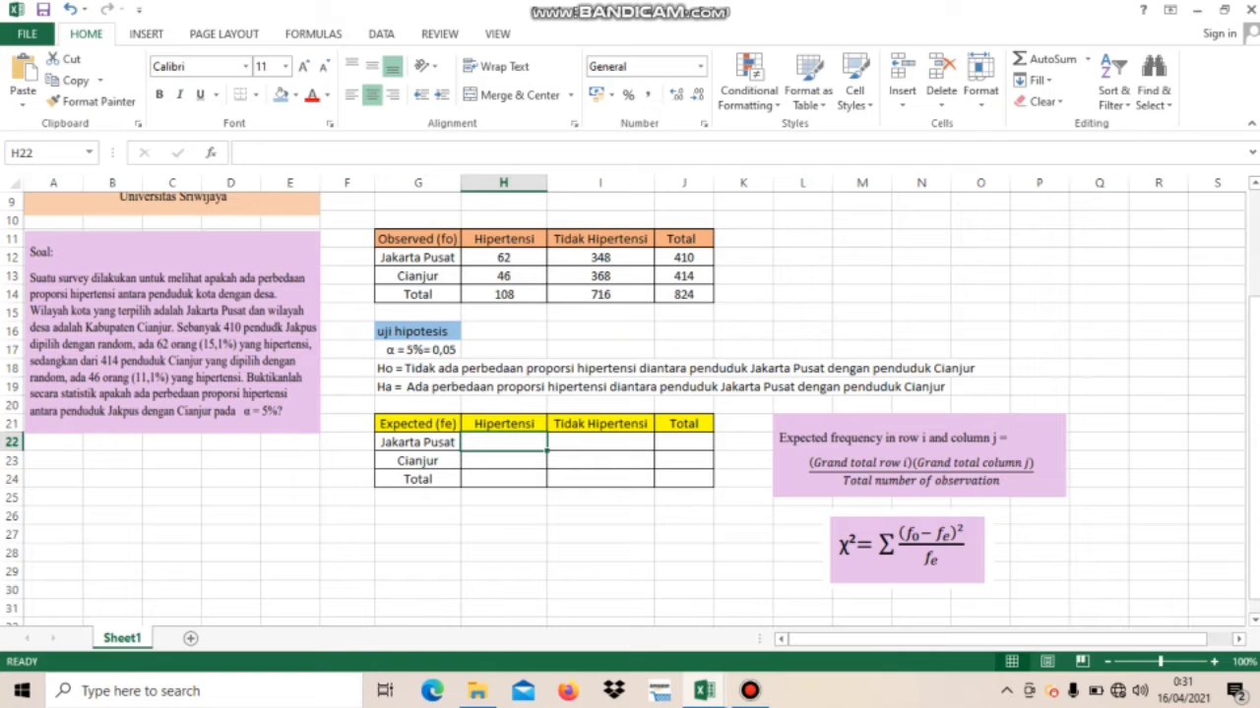
Enter the formula =J12*H14/J14 in H22 for the expected Hipertensi frequency of Jakarta Pusat.
type("=")
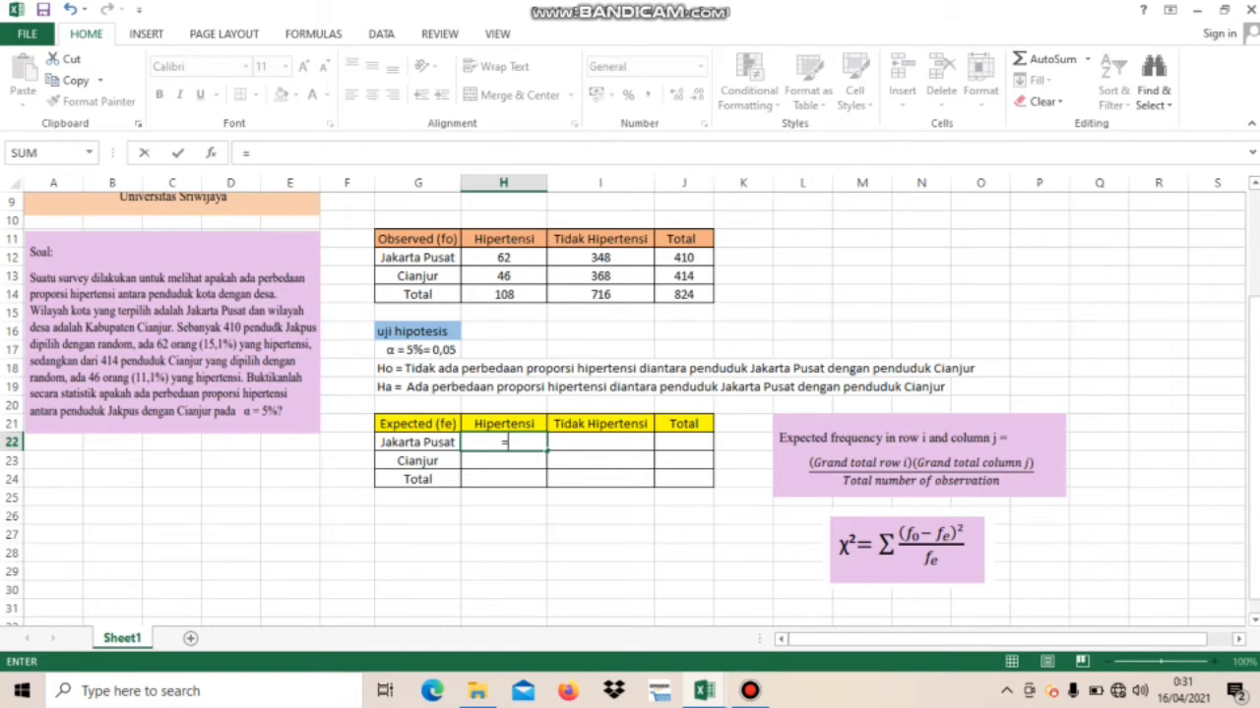
left_click(682, 257)
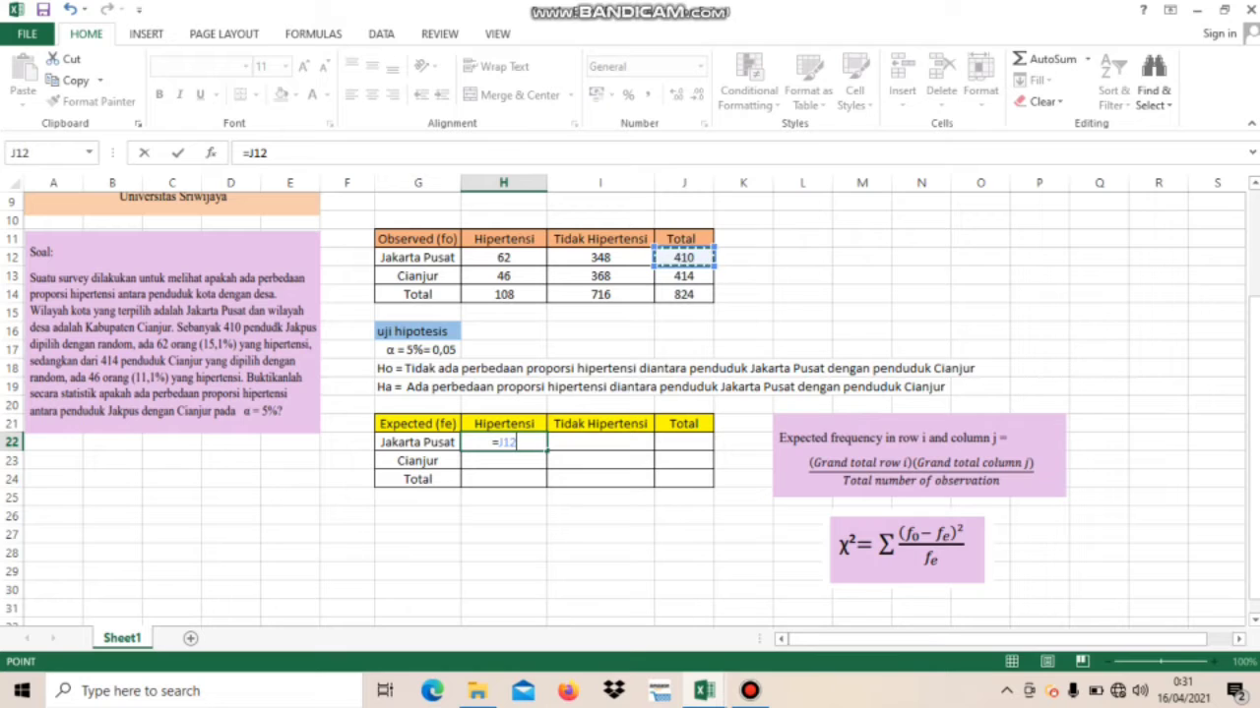
type("*")
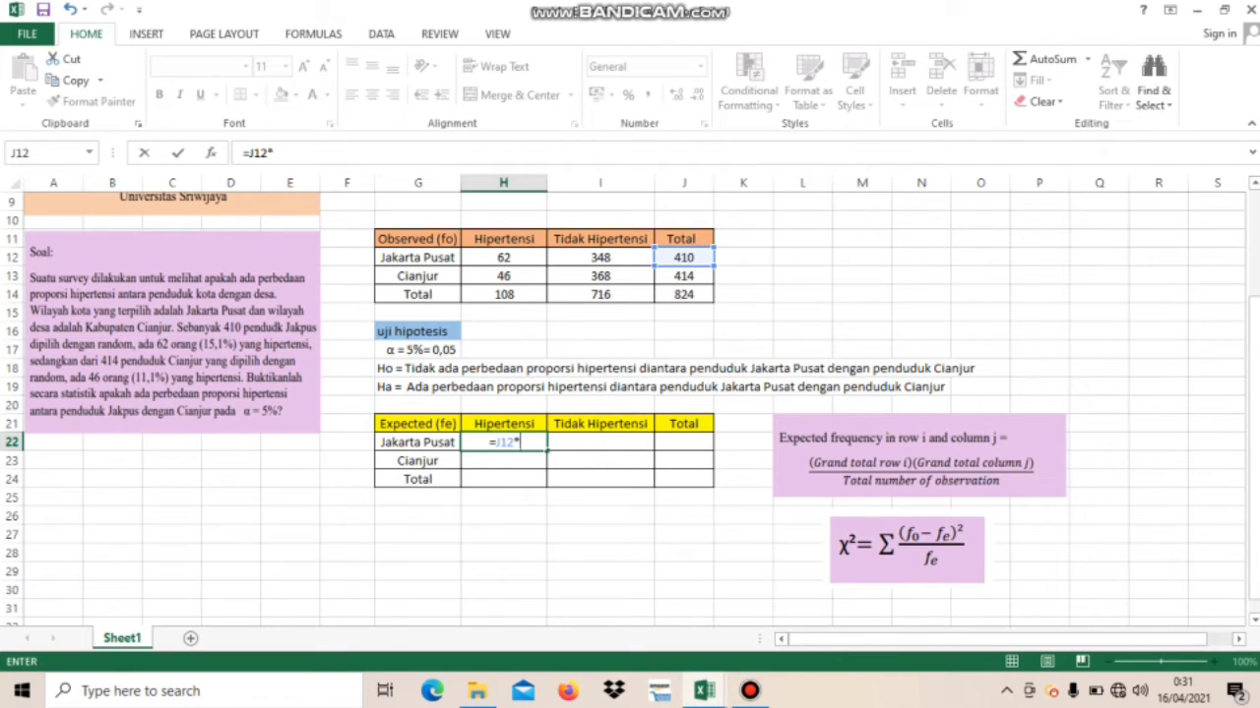
left_click(504, 294)
type("/")
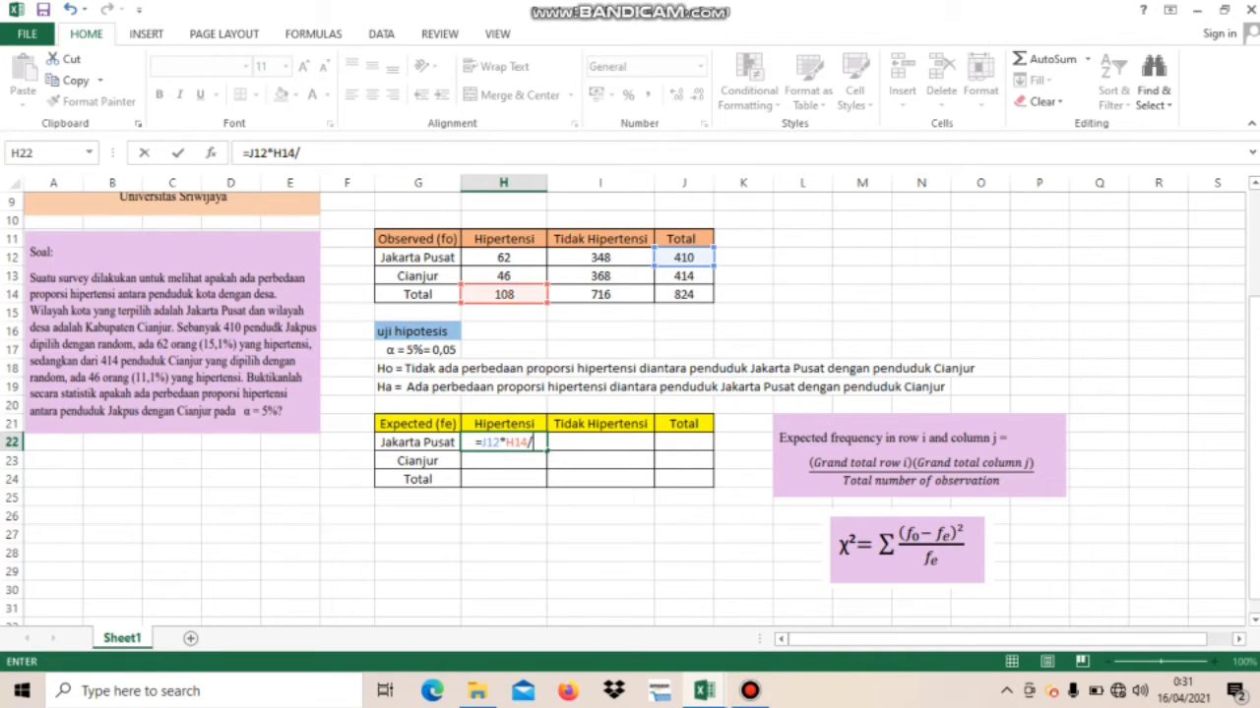
left_click(684, 295)
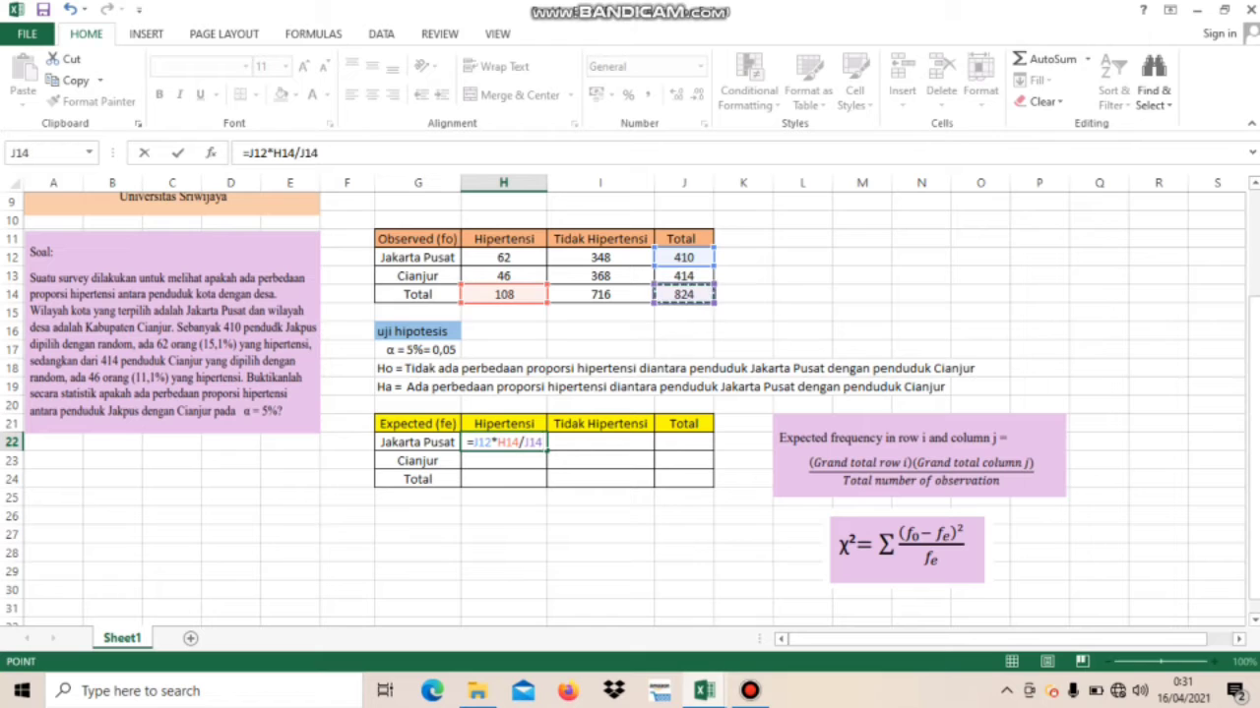
key("Return")
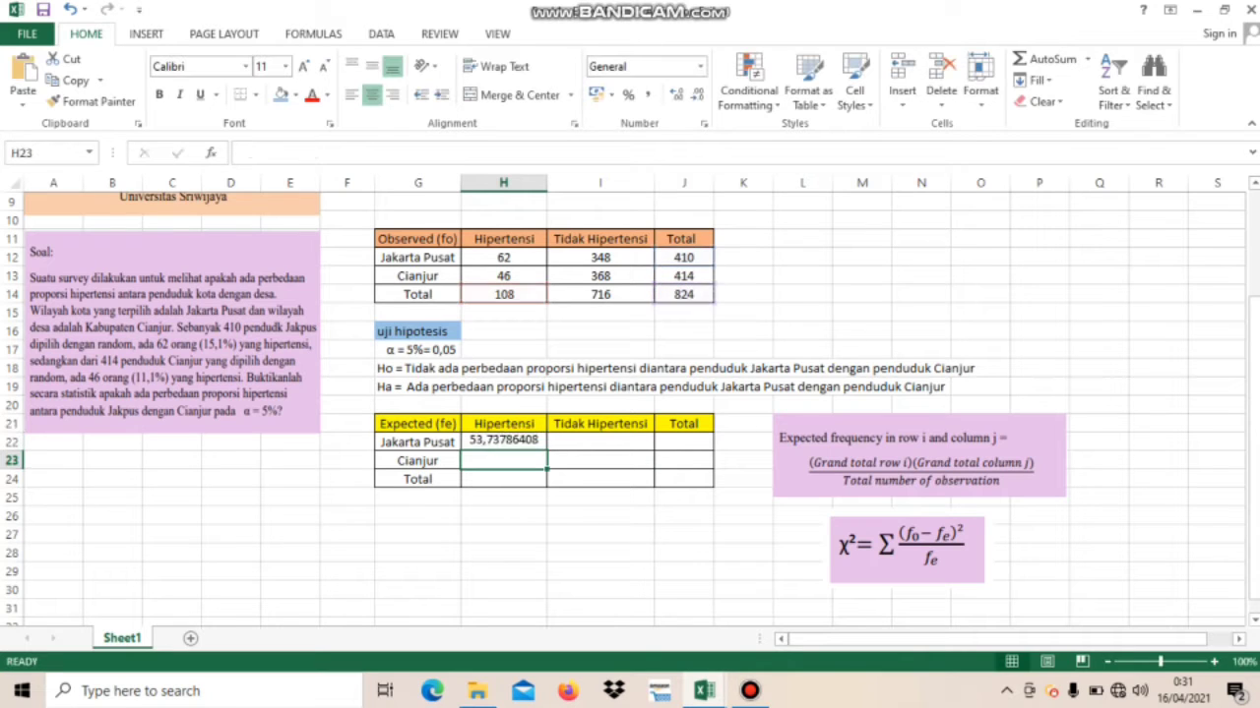
Enter the formula =J12*I14/J14 in I22 for the expected Tidak Hipertensi frequency of Jakarta Pusat.
left_click(601, 441)
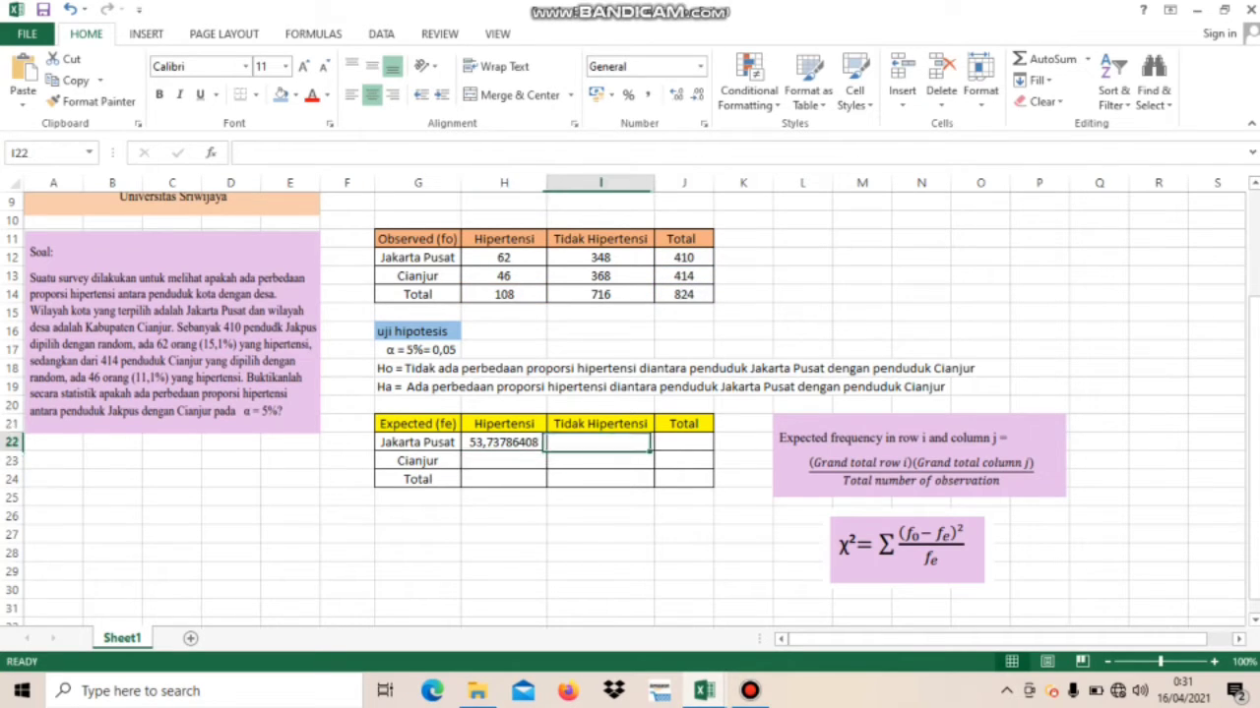
type("=")
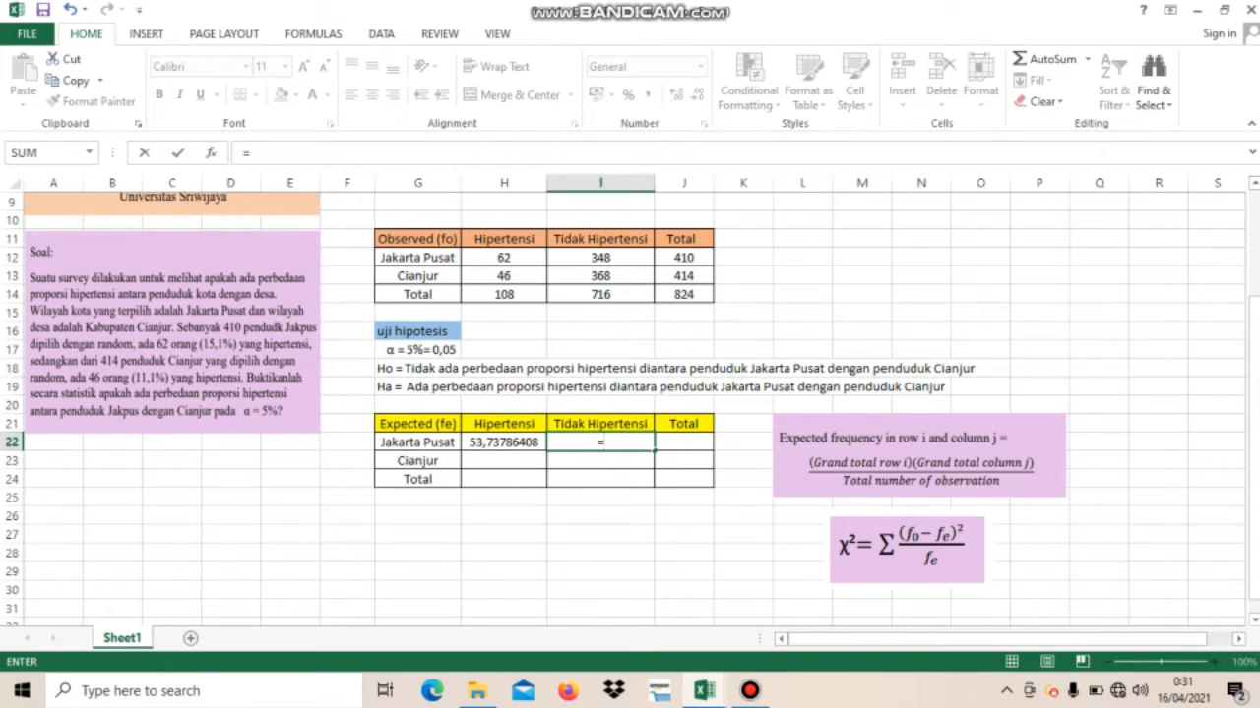
left_click(684, 258)
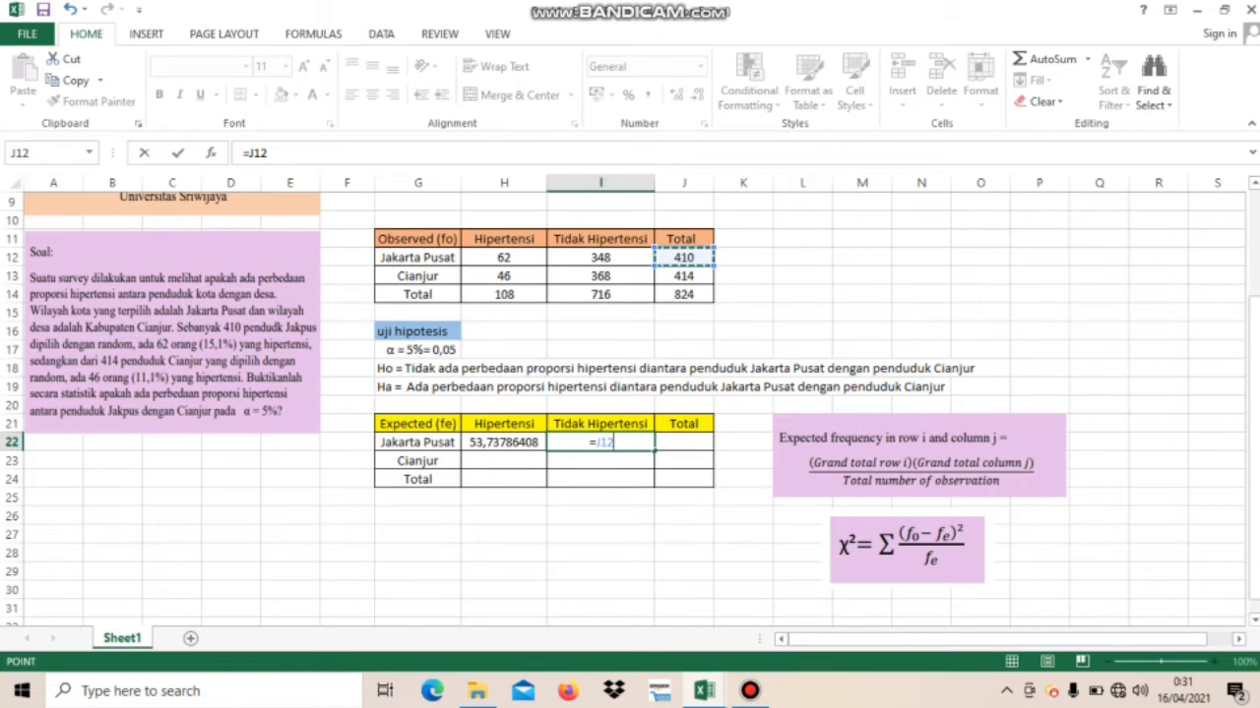
type("*")
left_click(600, 294)
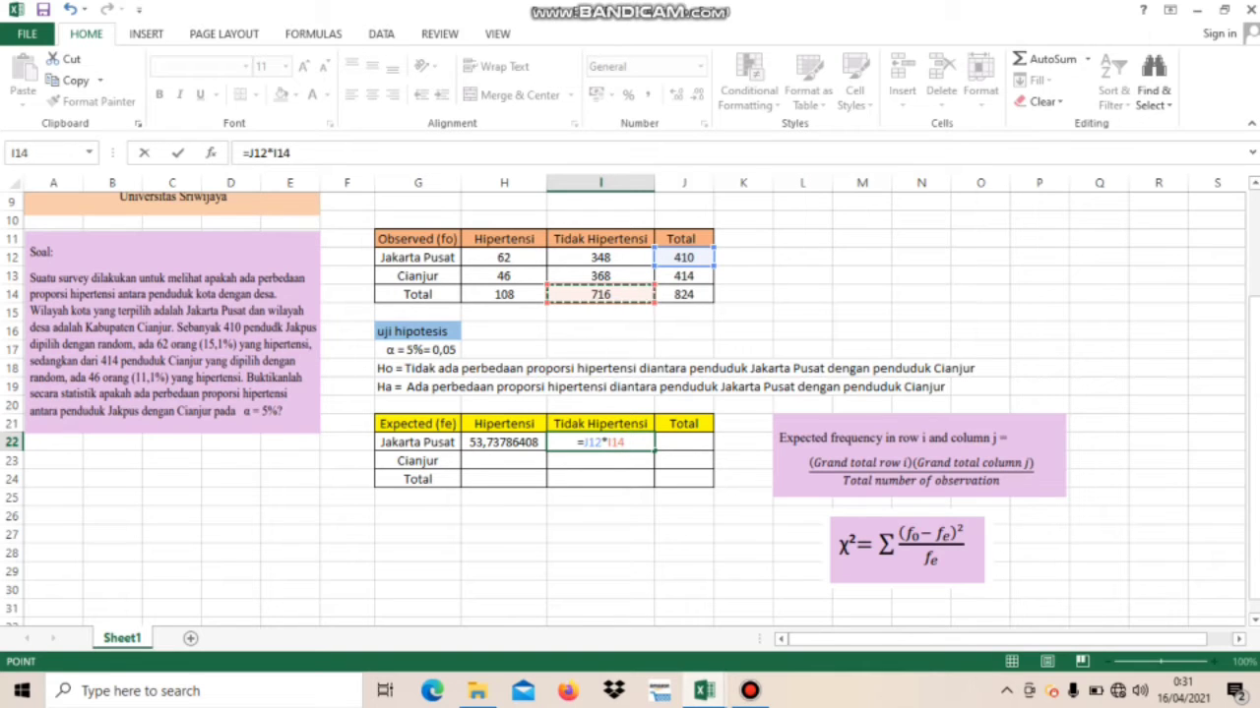
type("/")
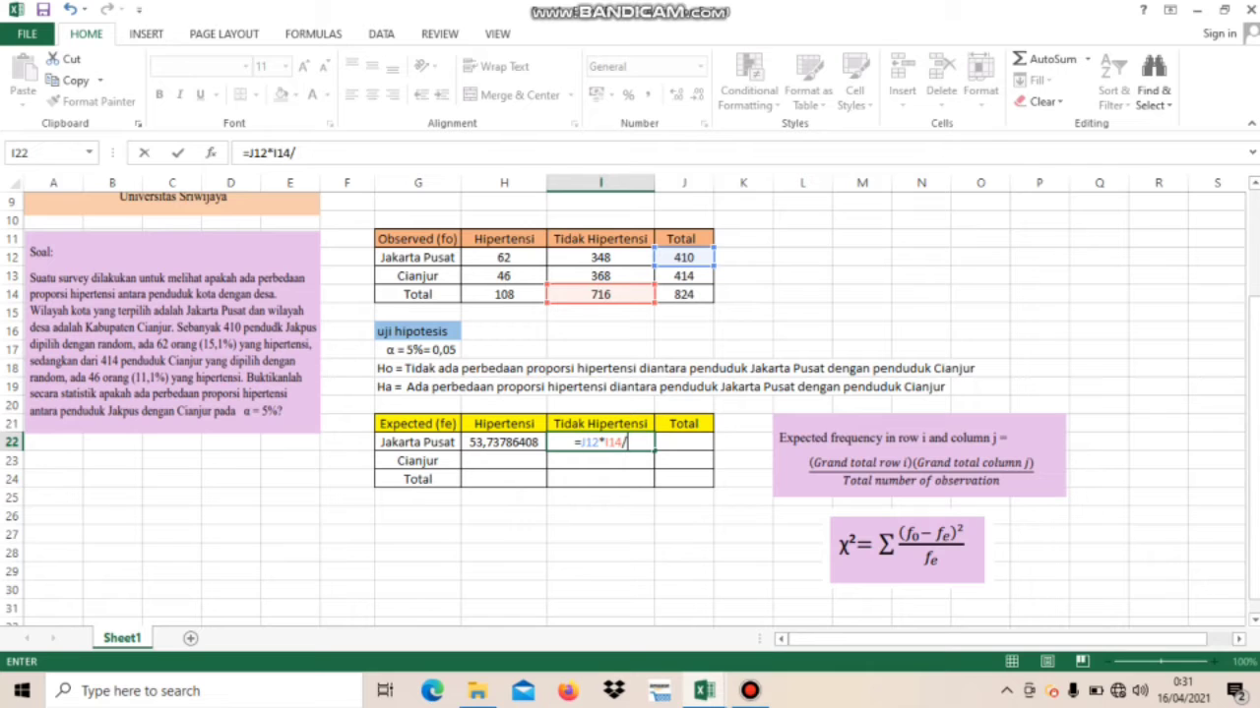
left_click(684, 294)
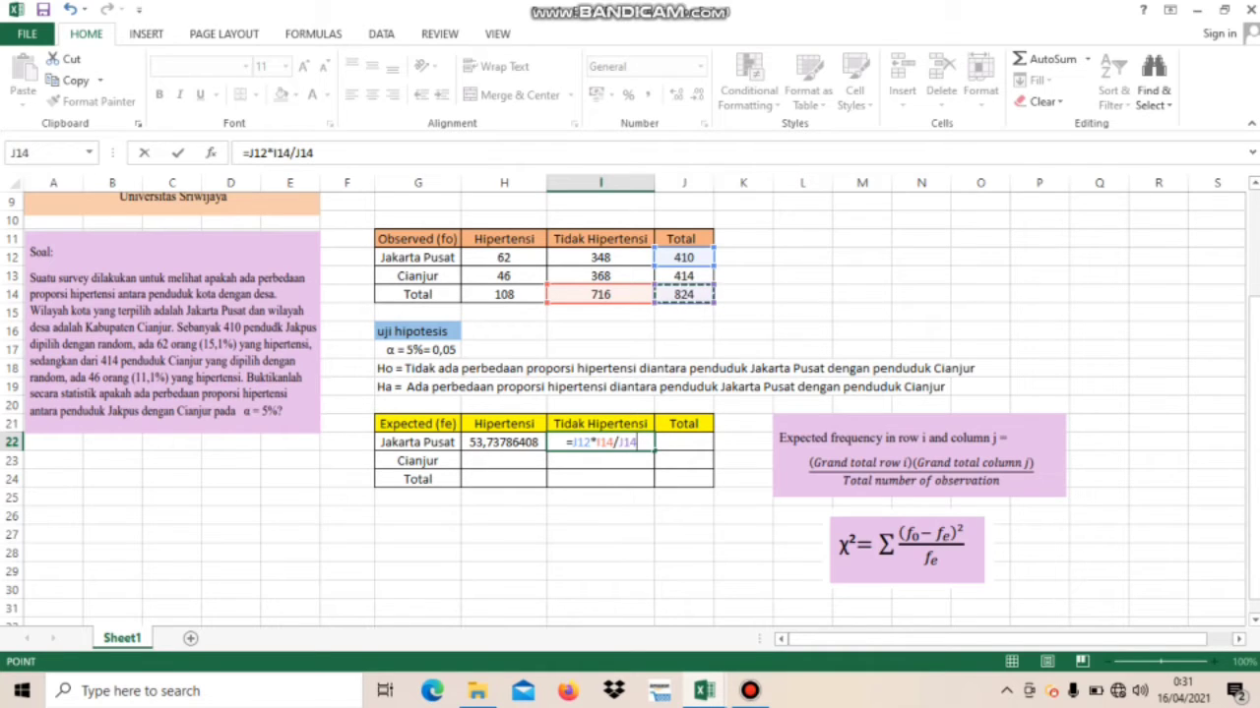
key("Return")
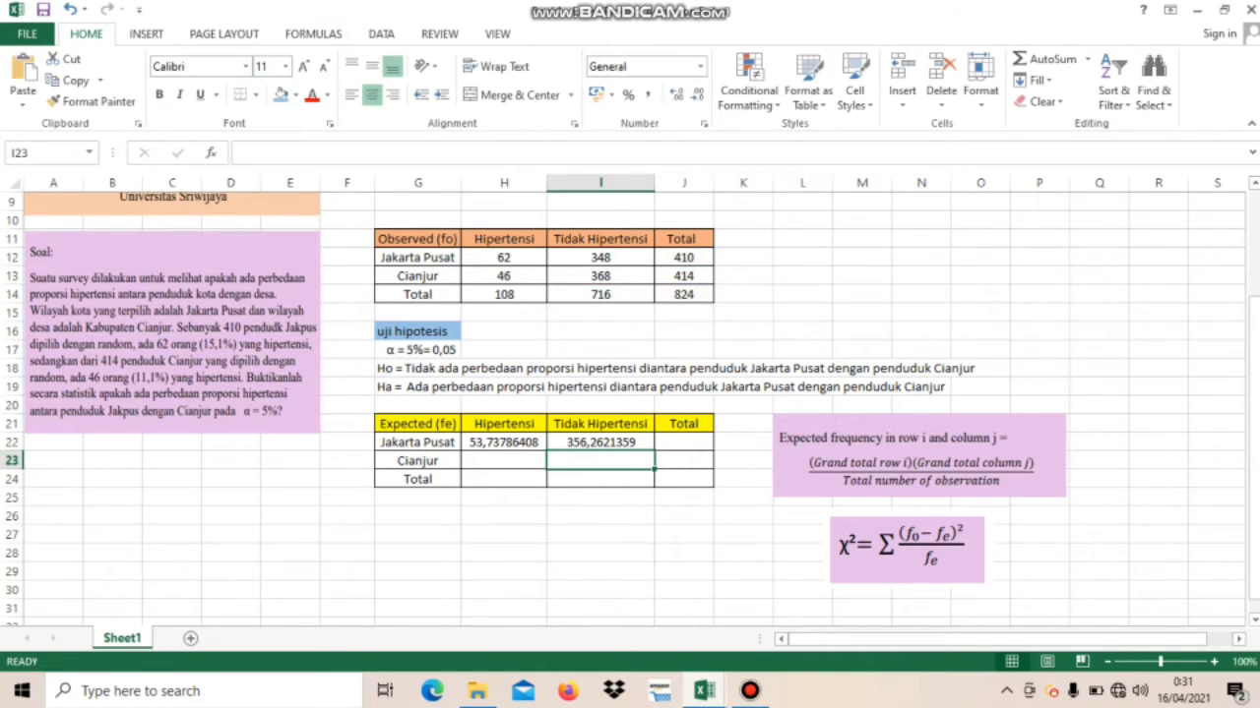
Enter the formula =J13*H14/J14 in H23 for the expected Hipertensi frequency of Cianjur.
left_click(504, 460)
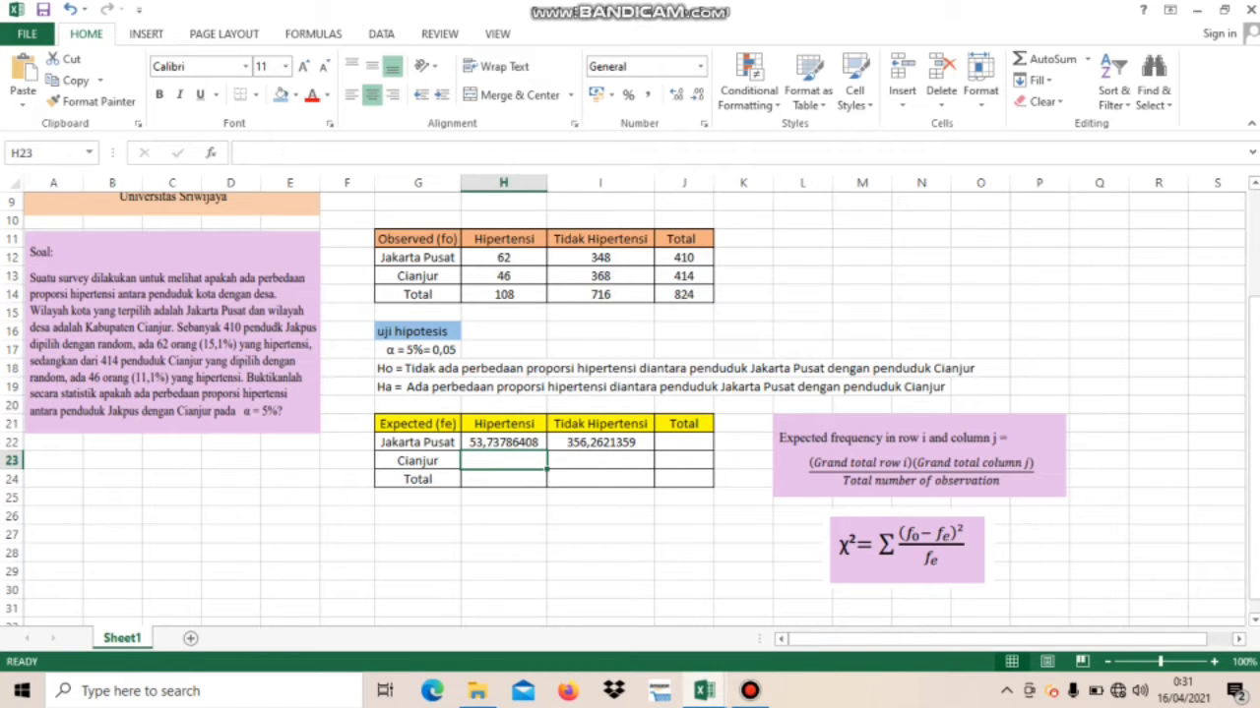
type("=")
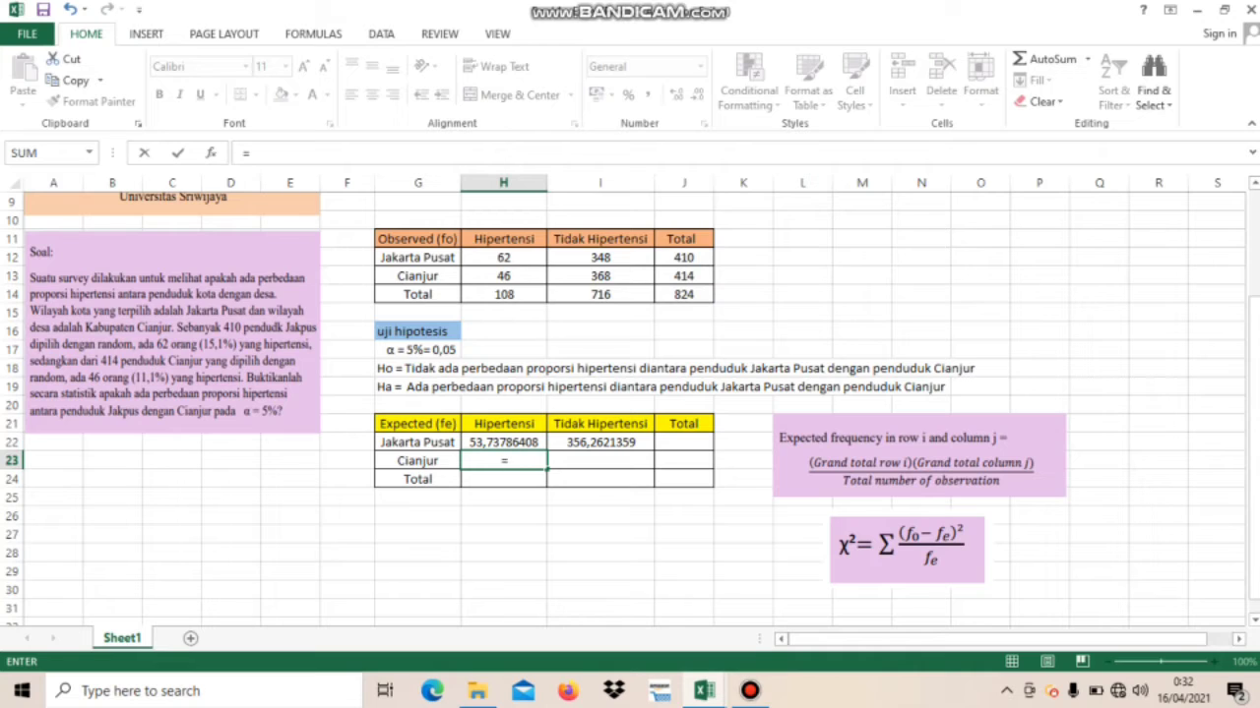
left_click(683, 275)
type("*")
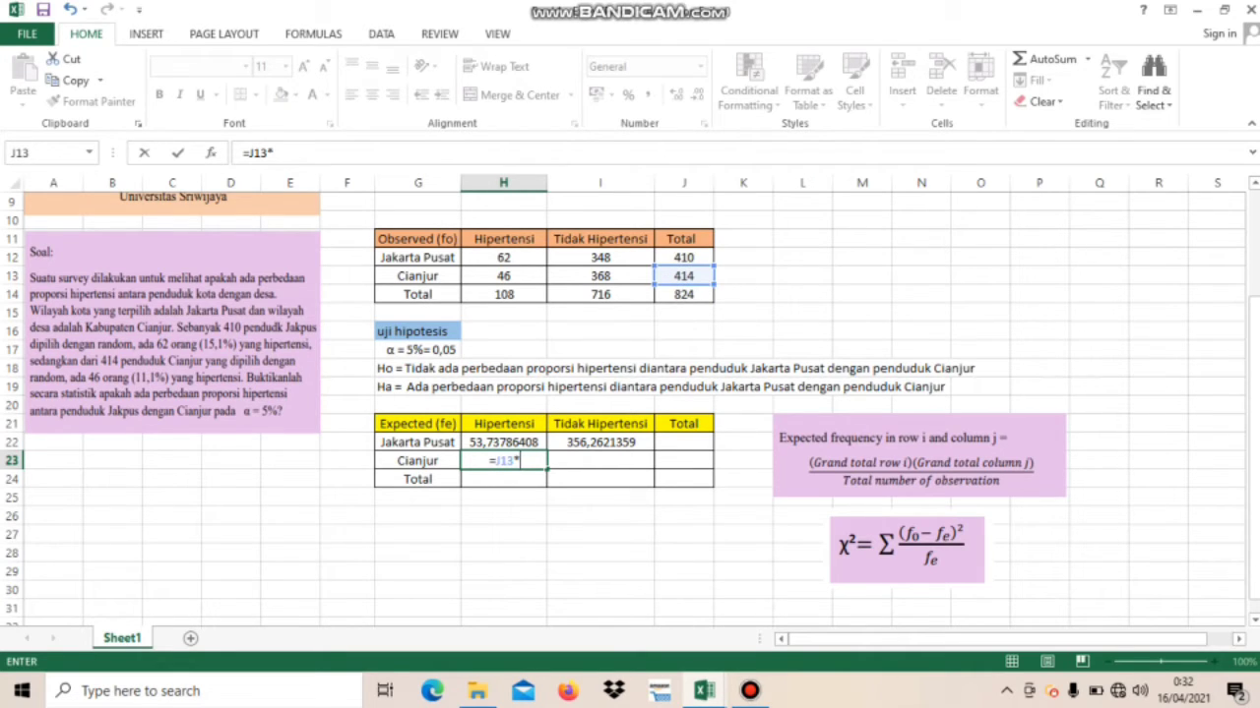
left_click(503, 294)
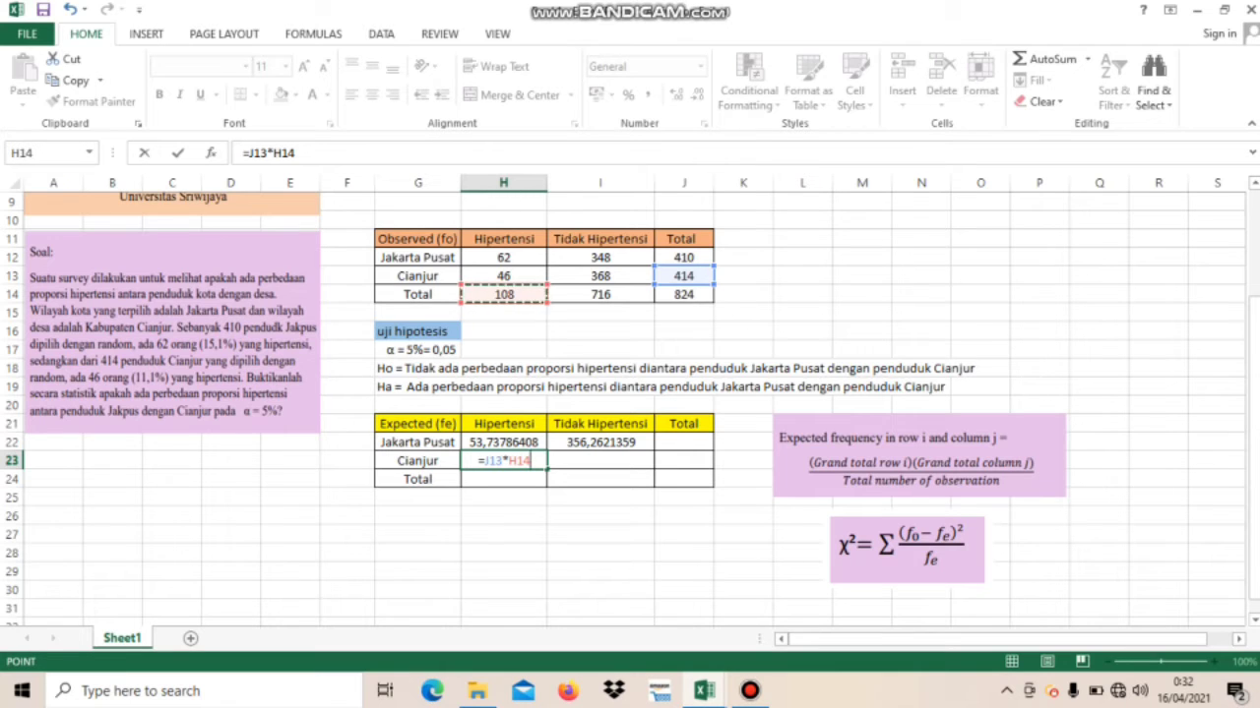
type("/")
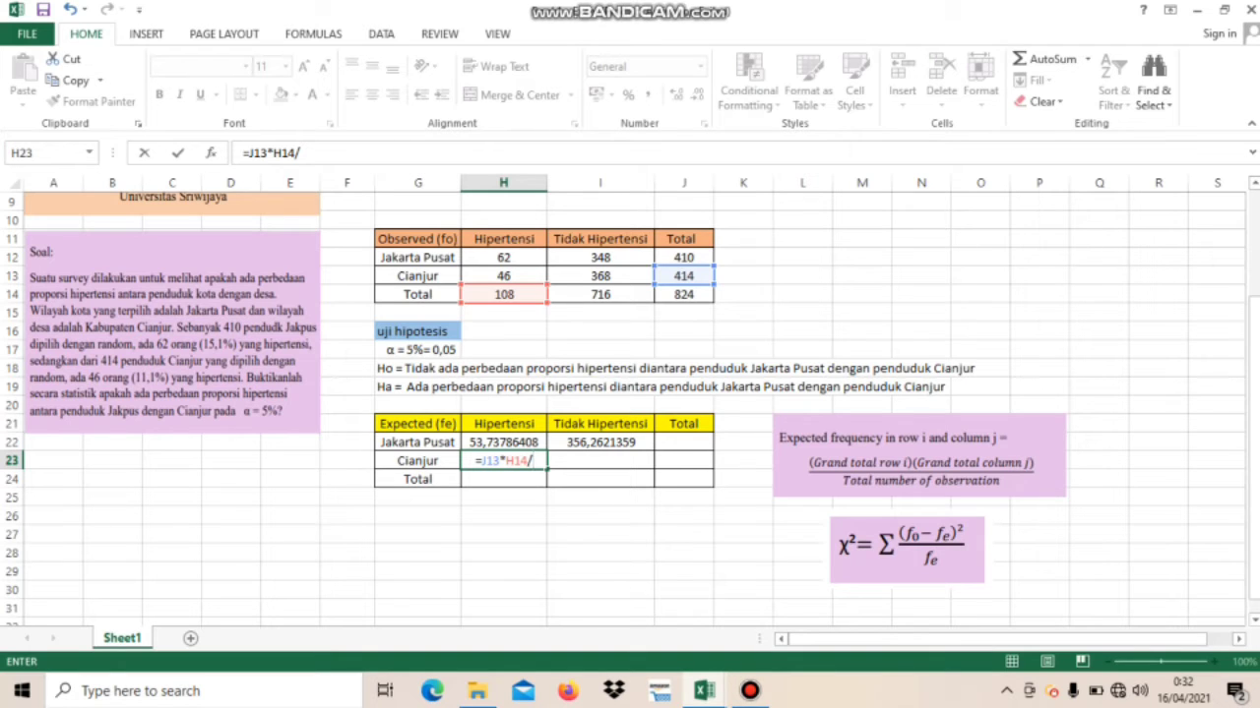
left_click(683, 294)
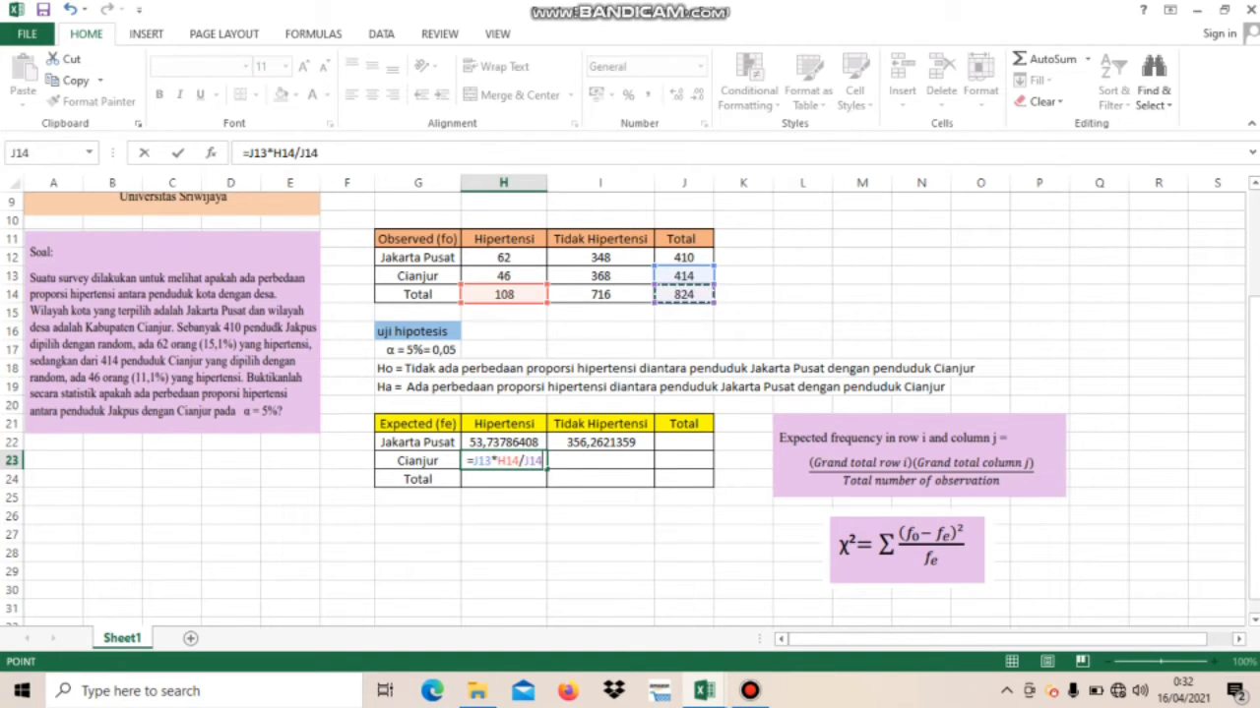
key("Return")
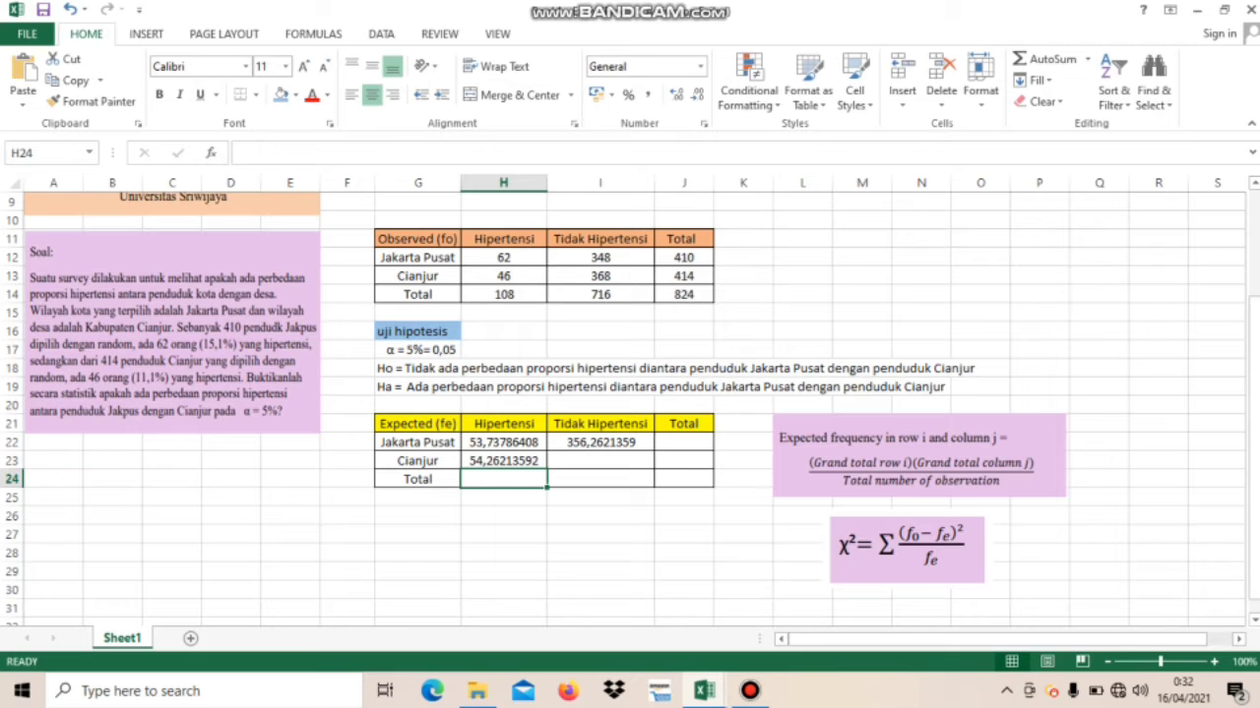
Enter the formula =J13*I14/J14 in I23 for the expected Tidak Hipertensi frequency of Cianjur.
left_click(601, 460)
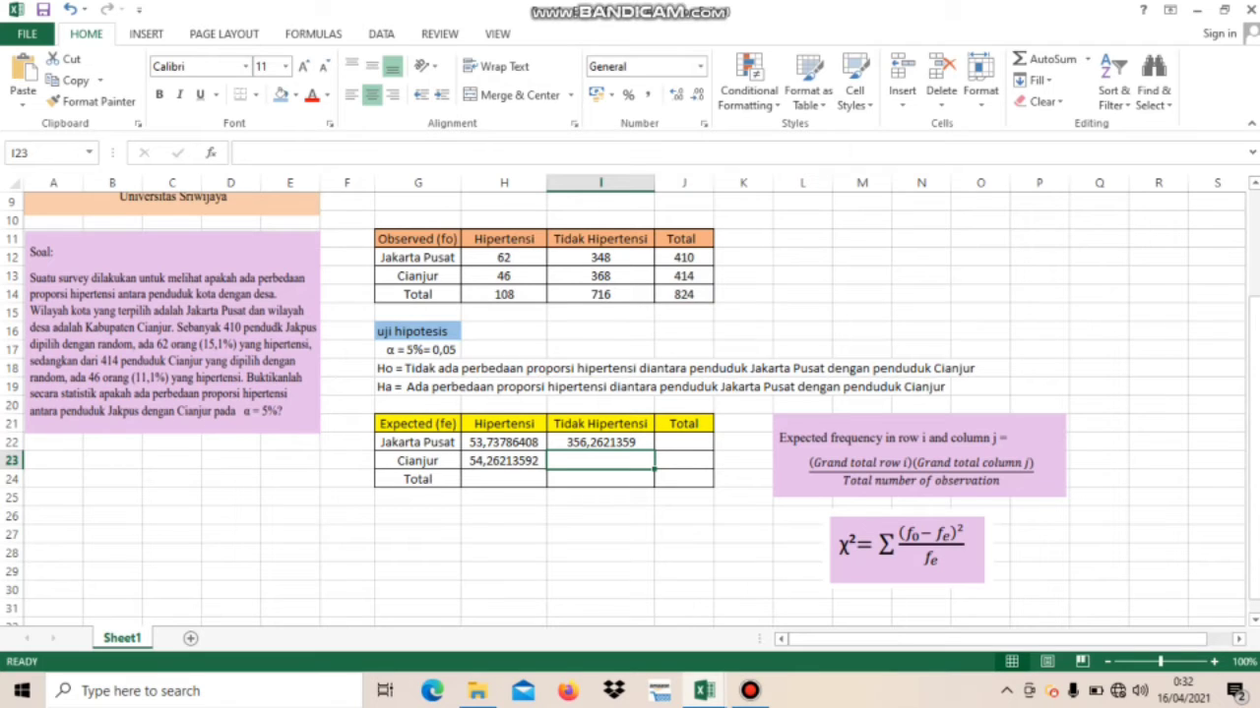
type("=")
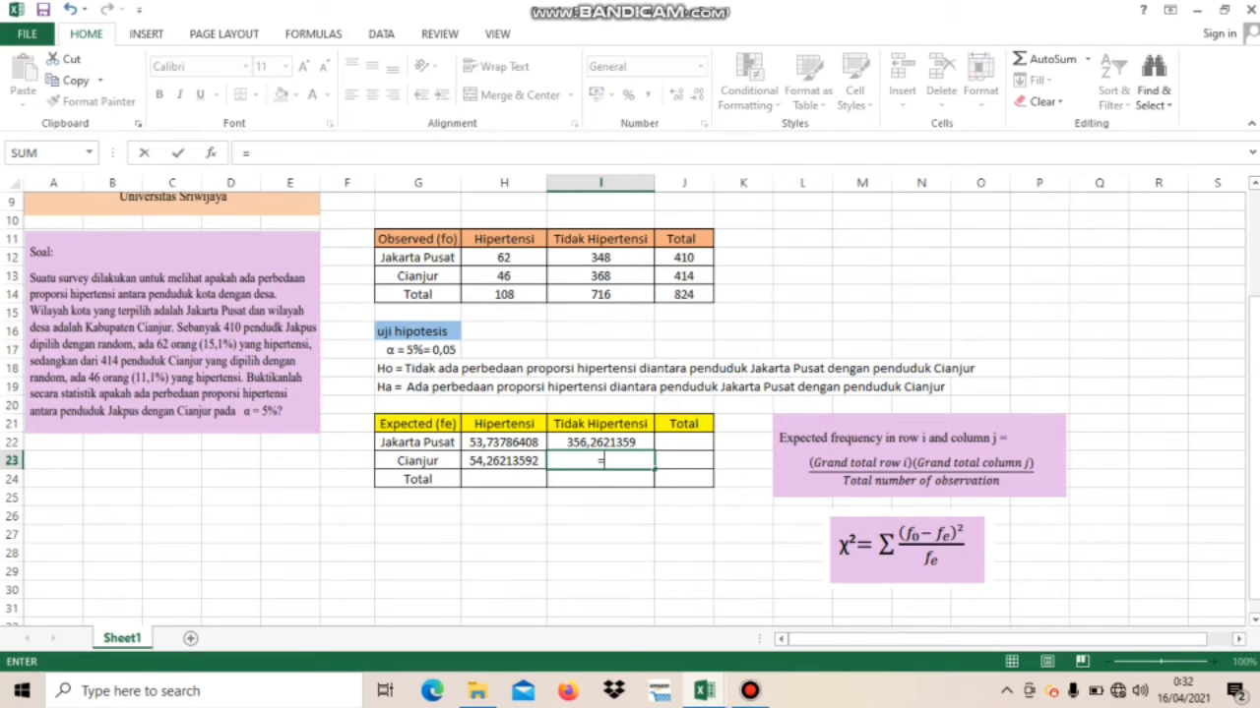
left_click(683, 276)
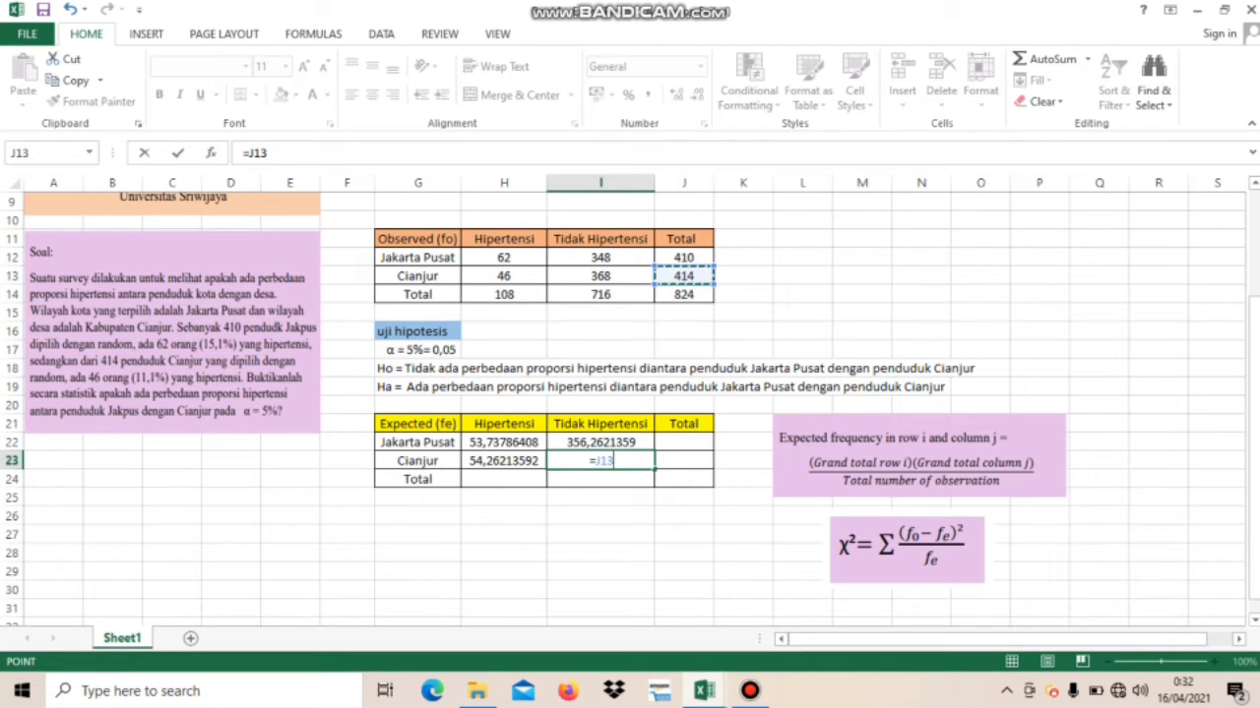
type("*")
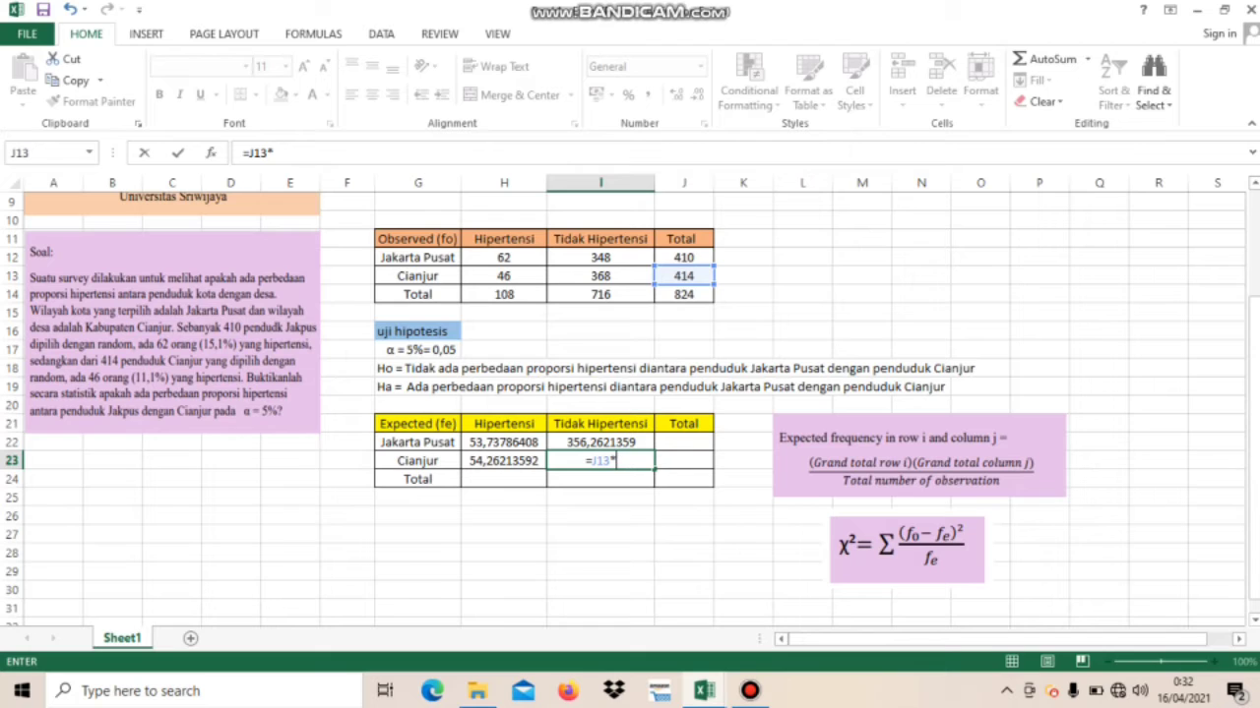
left_click(600, 294)
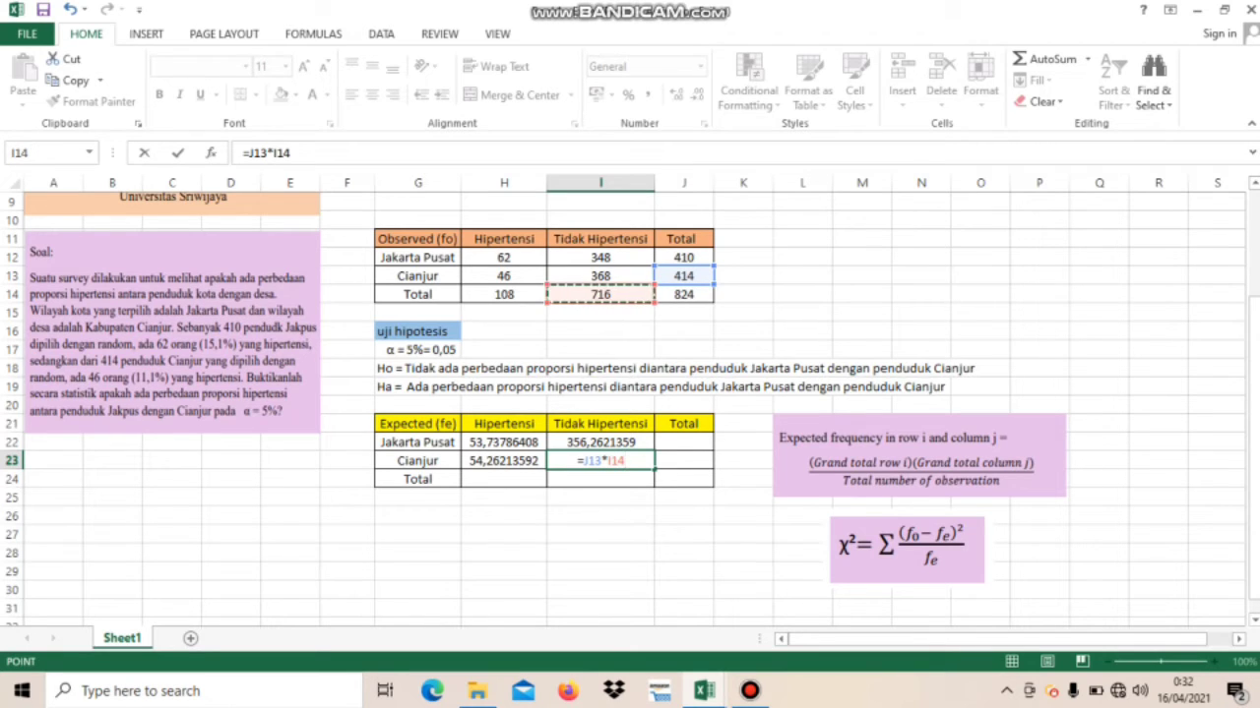
type("/")
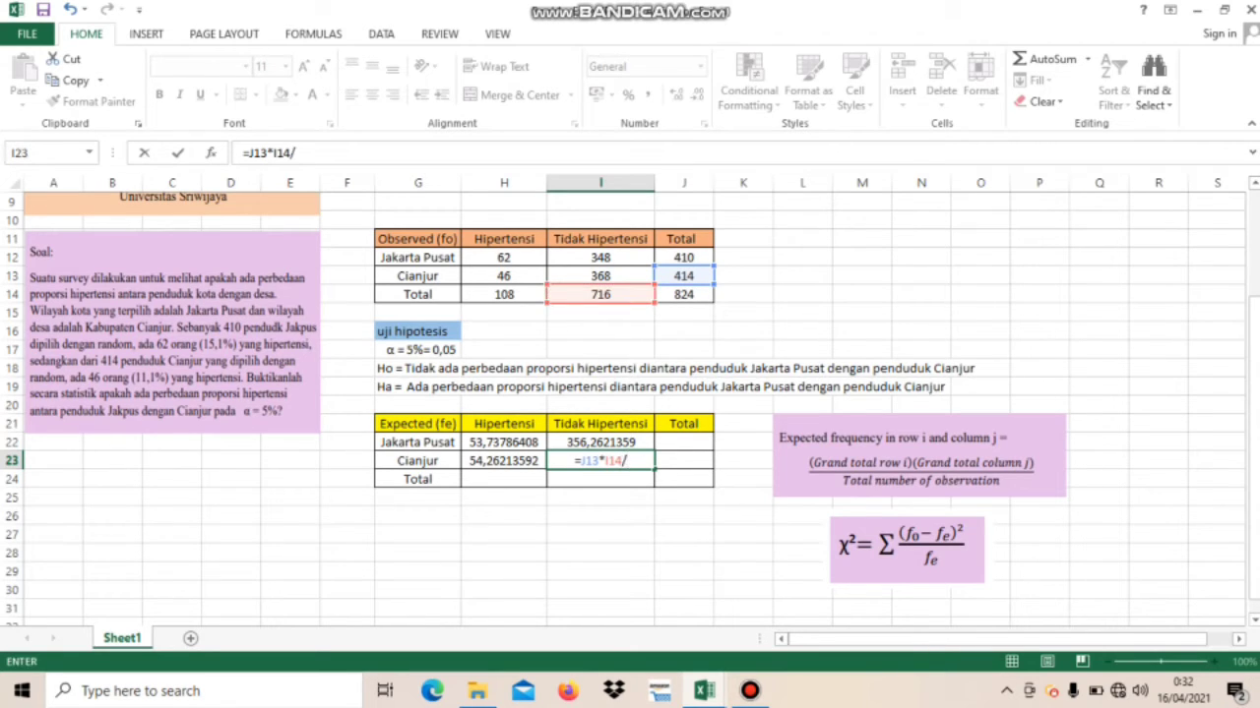
left_click(683, 294)
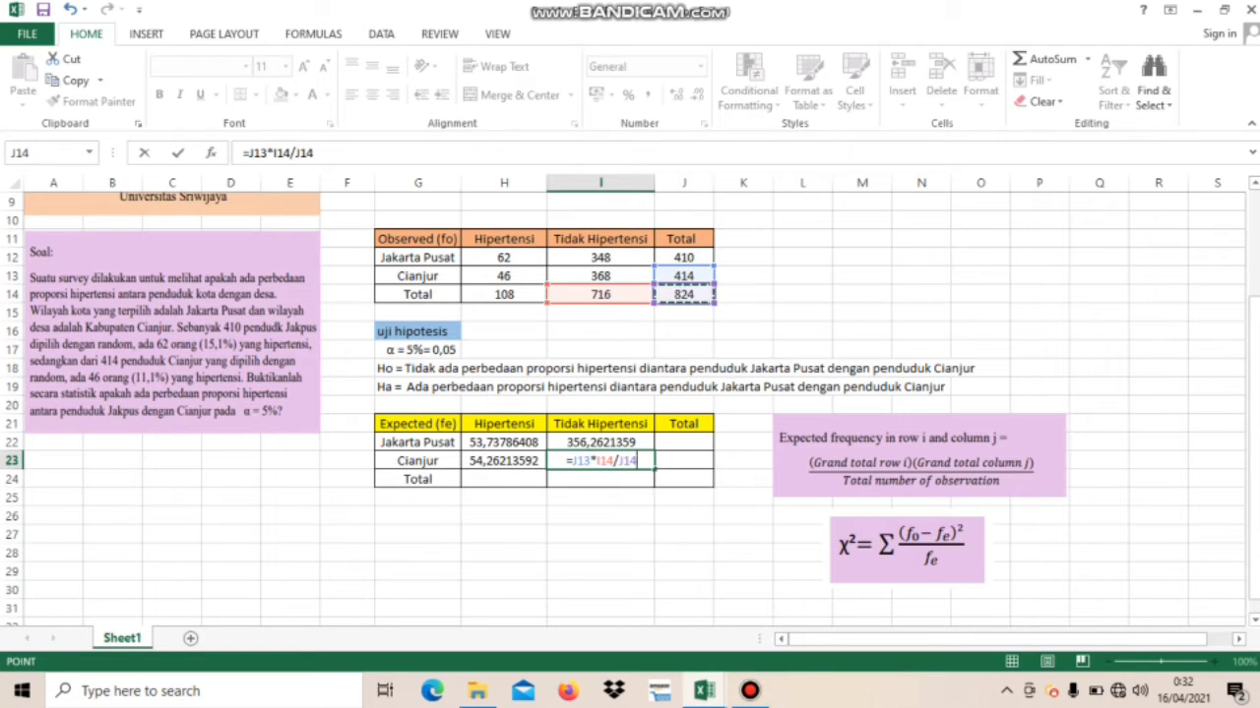
key("Return")
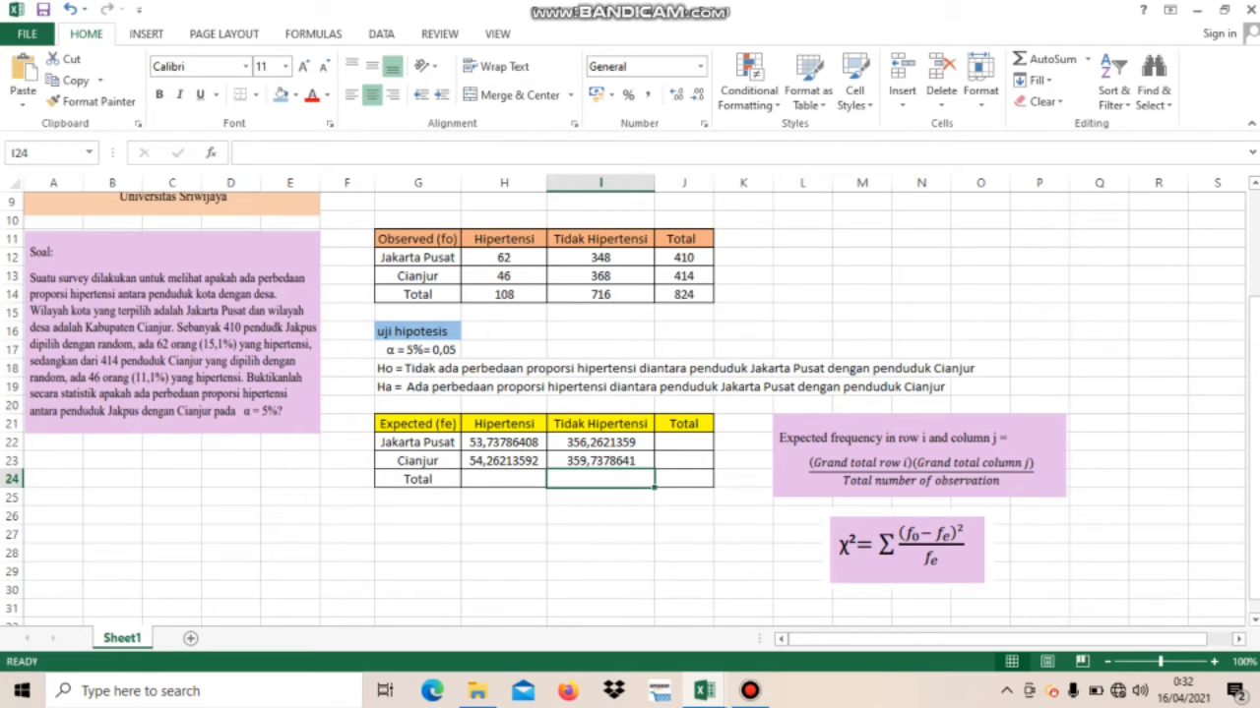
Sum the Jakarta Pusat and Cianjur rows of the Expected (fe) table into J22 and J23 with AutoSum.
left_click_drag(504, 441, 684, 442)
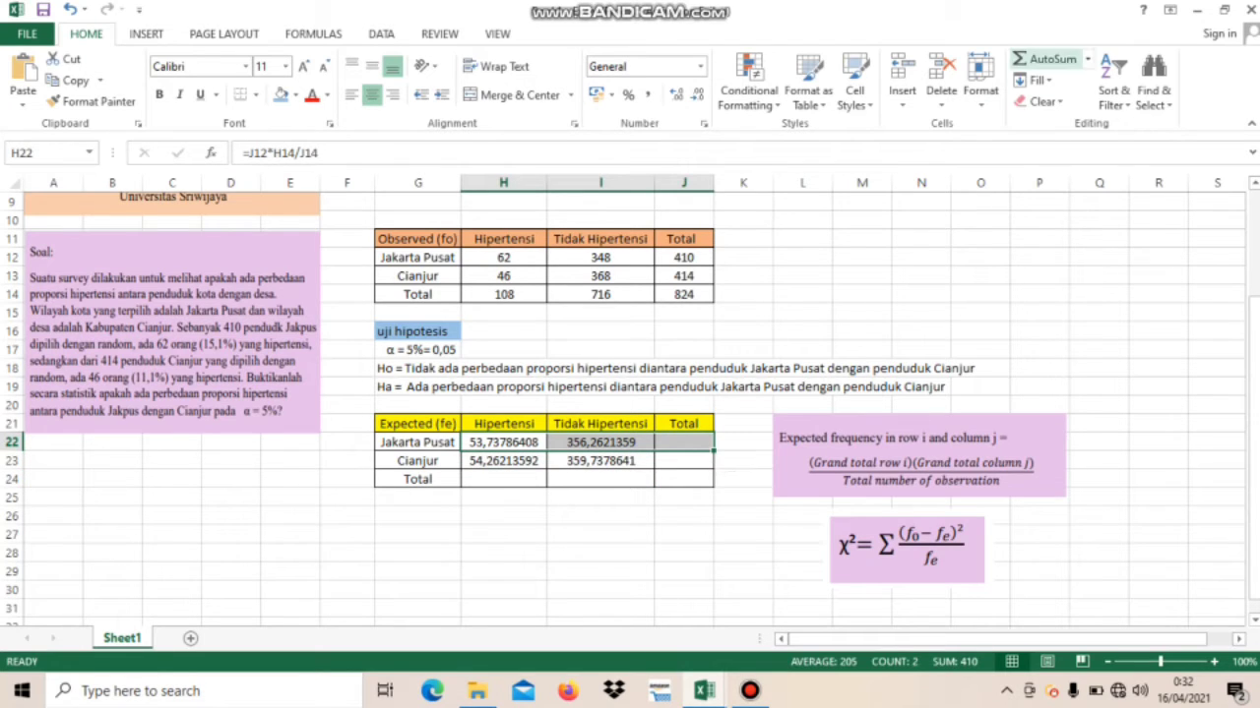
left_click(1043, 59)
left_click_drag(504, 461, 684, 479)
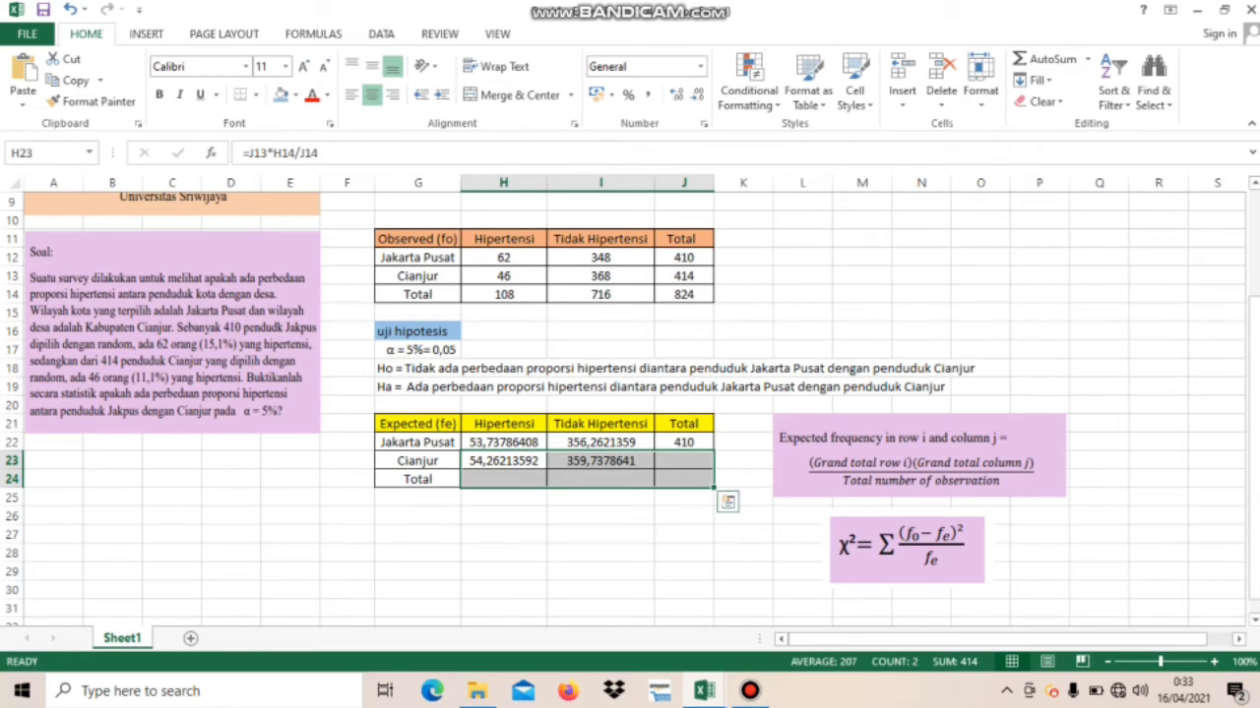
left_click_drag(504, 461, 684, 461)
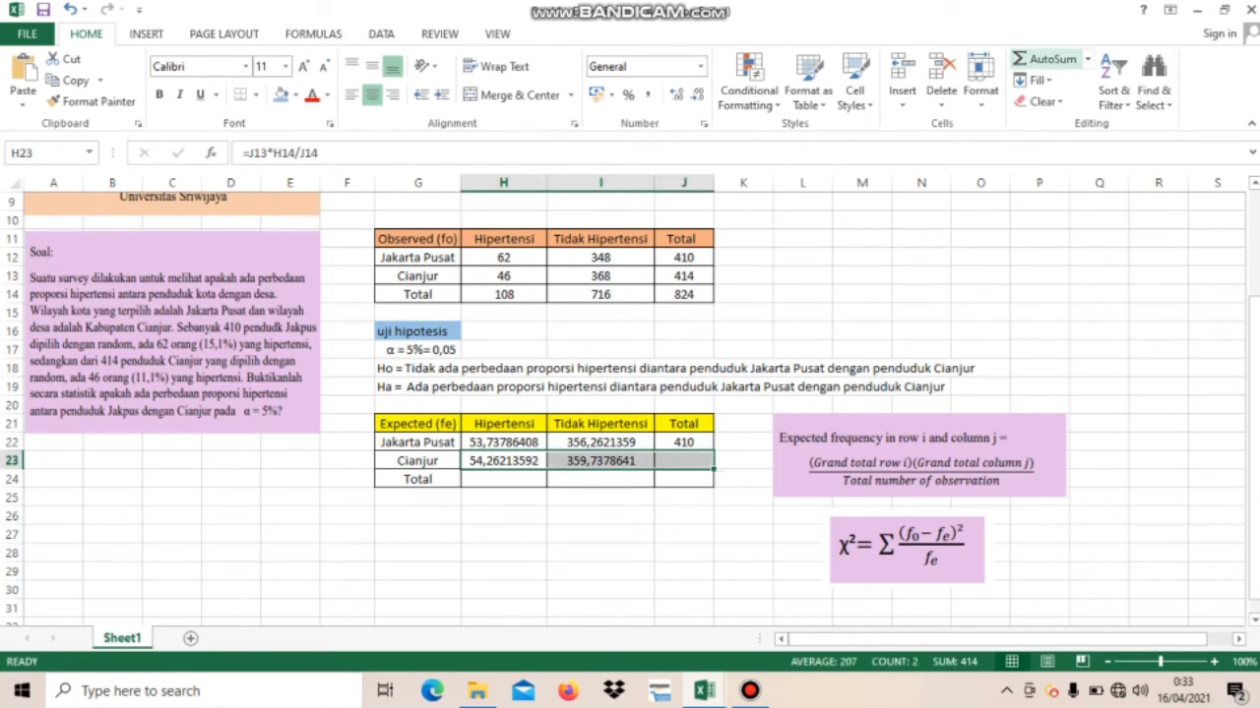
left_click(1043, 59)
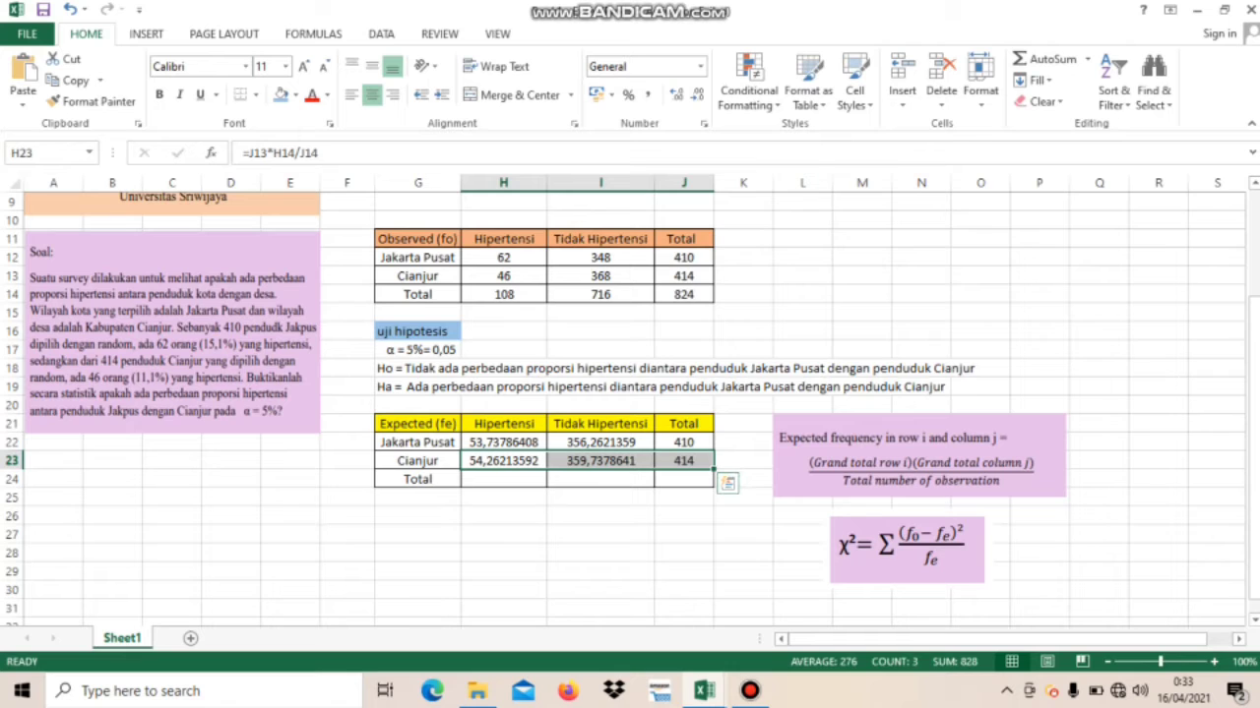
Fill the Total row of the Expected (fe) table by summing the Total, Tidak Hipertensi and Hipertensi columns with AutoSum.
left_click_drag(684, 442, 684, 479)
left_click(1043, 60)
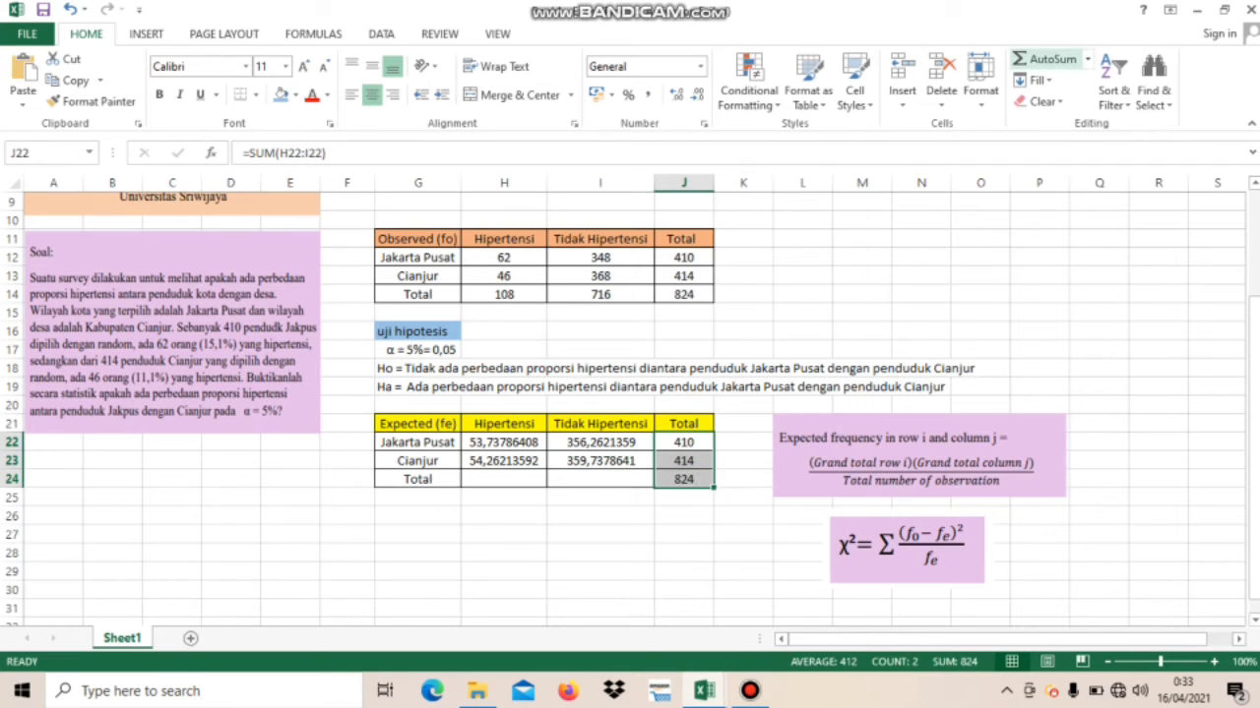
left_click_drag(600, 441, 600, 479)
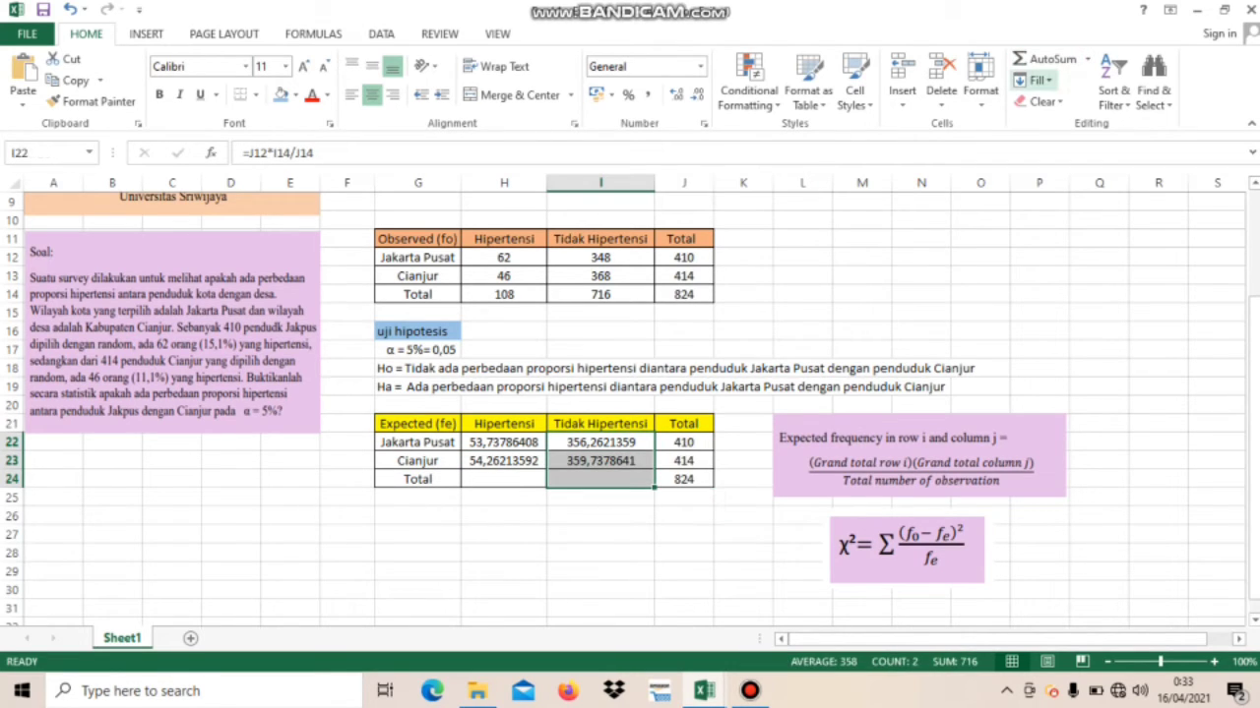
left_click(1043, 59)
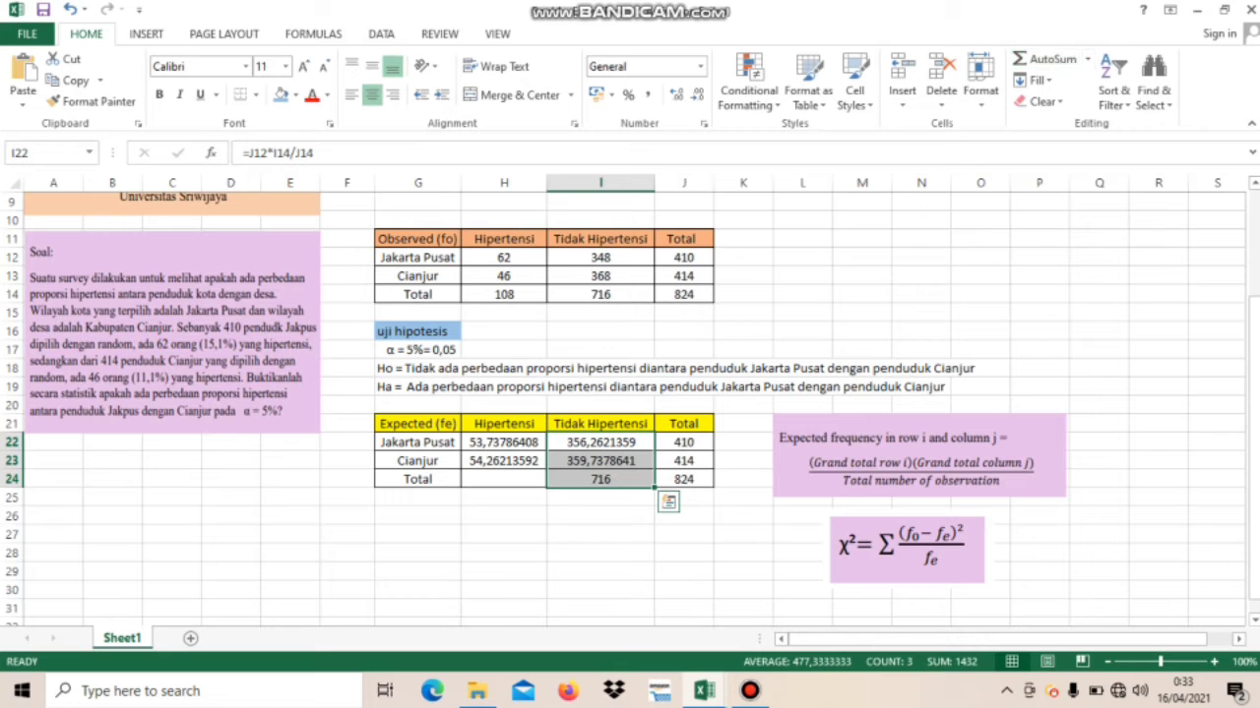
left_click_drag(504, 442, 503, 480)
left_click(1043, 59)
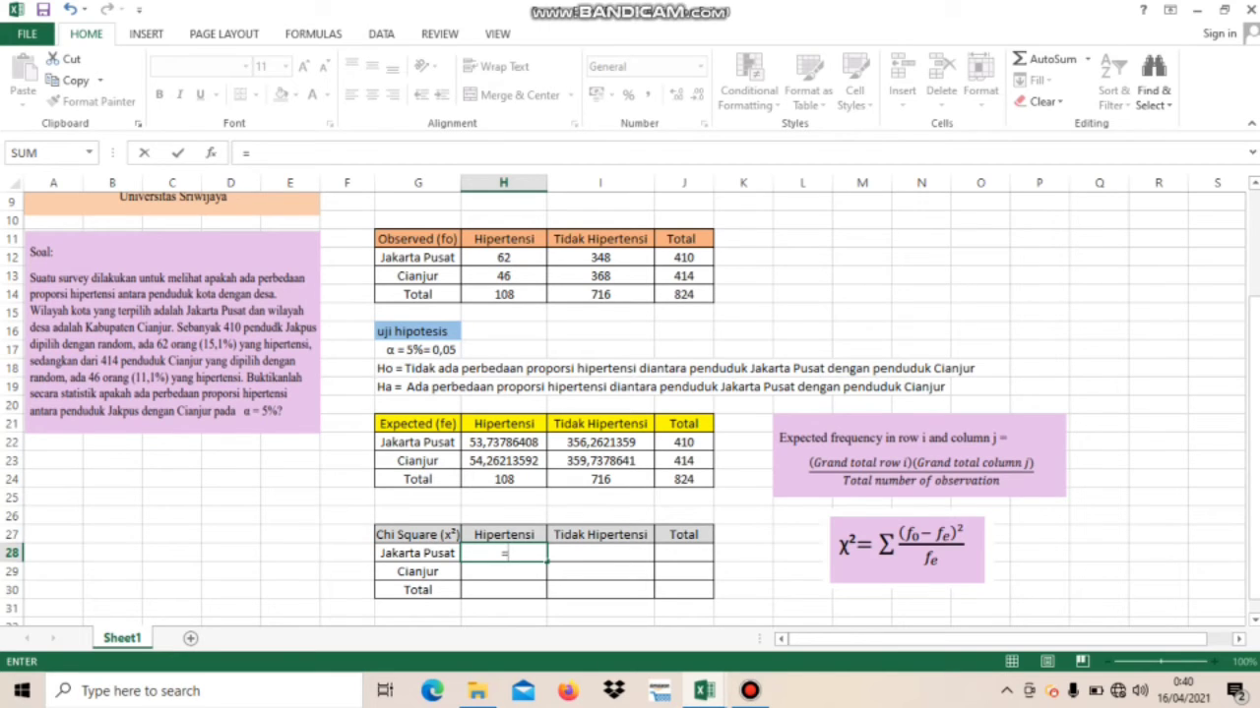
Enter the formula =power(H12-H22;2)/H22 in H28 for the Hipertensi chi-square term of Jakarta Pusat.
type("pow")
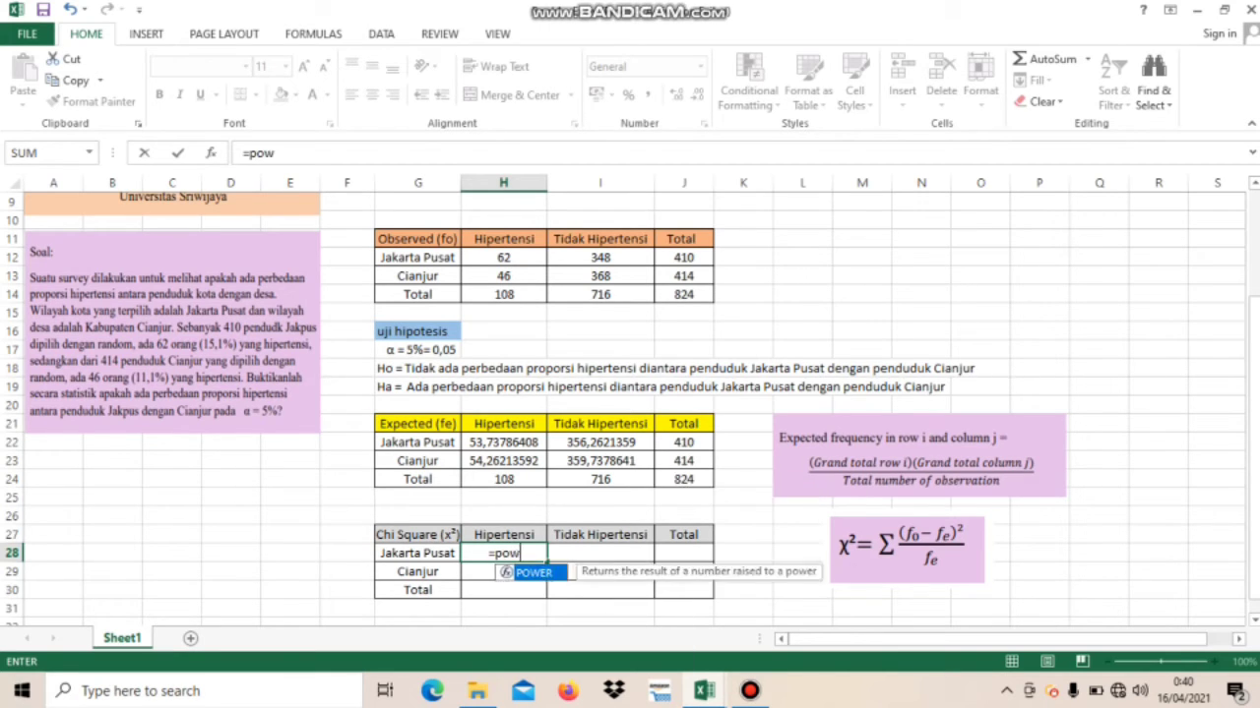
type("er(")
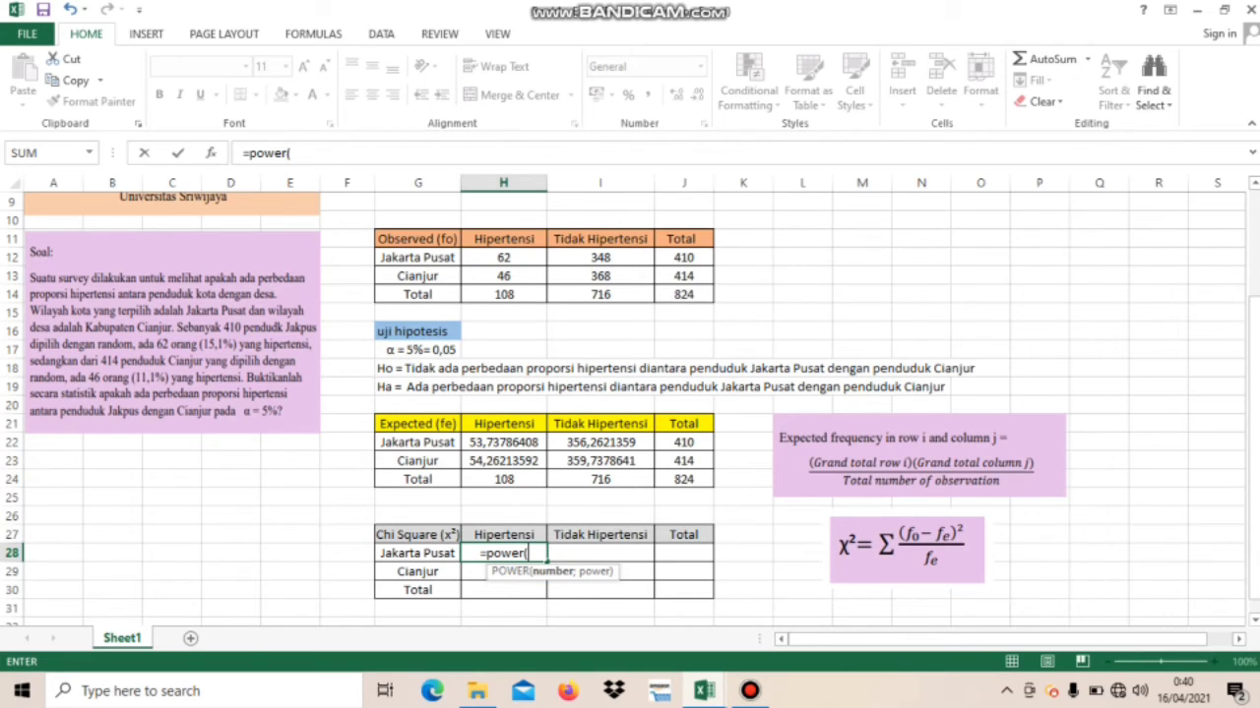
left_click(503, 256)
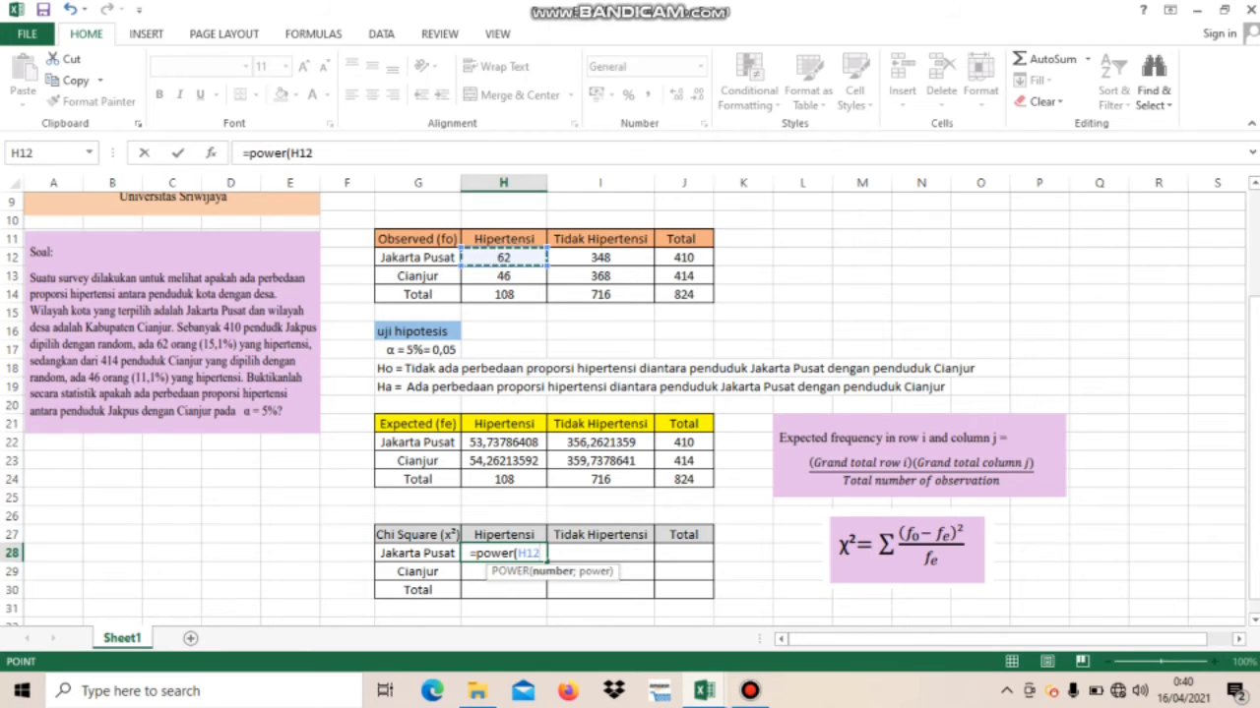
type("-")
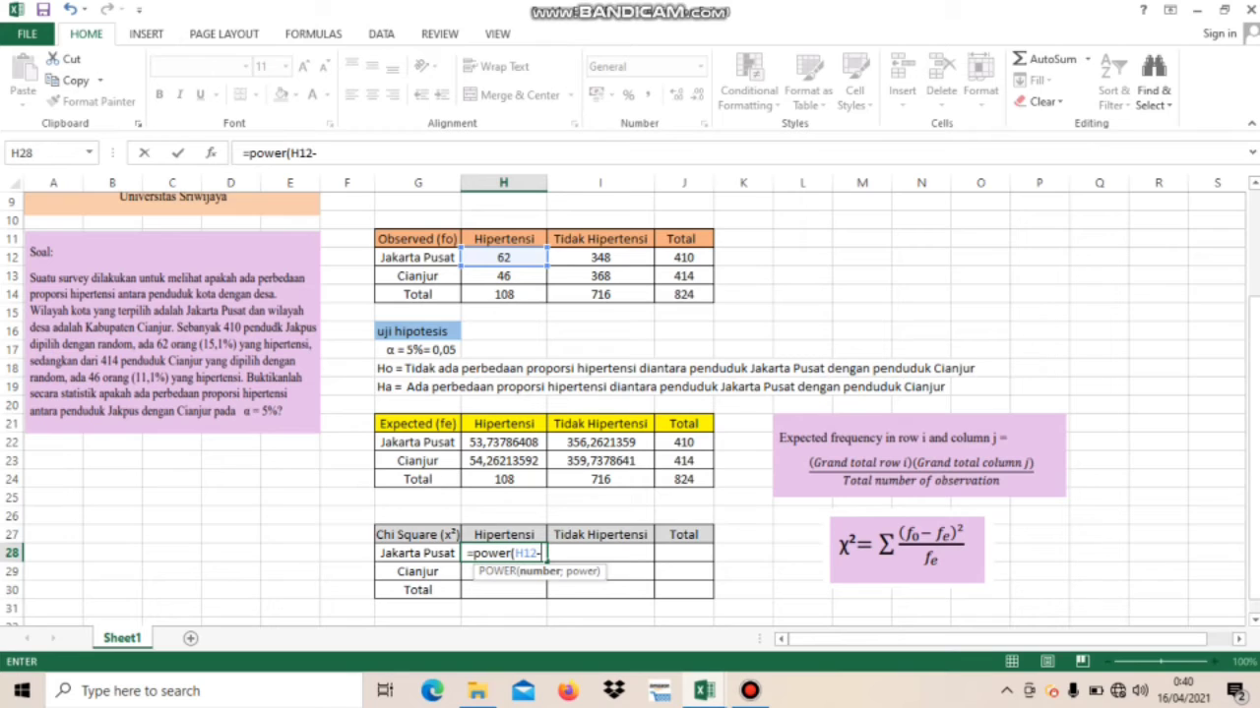
left_click(503, 442)
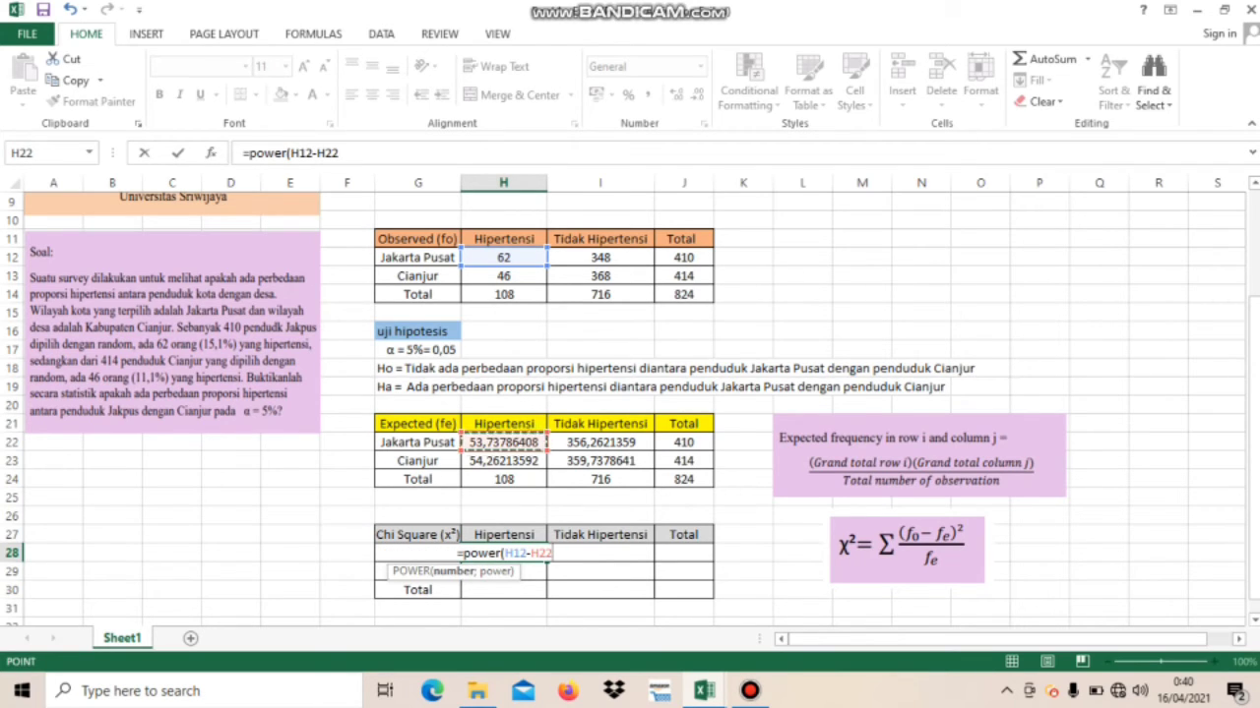
type(";2")
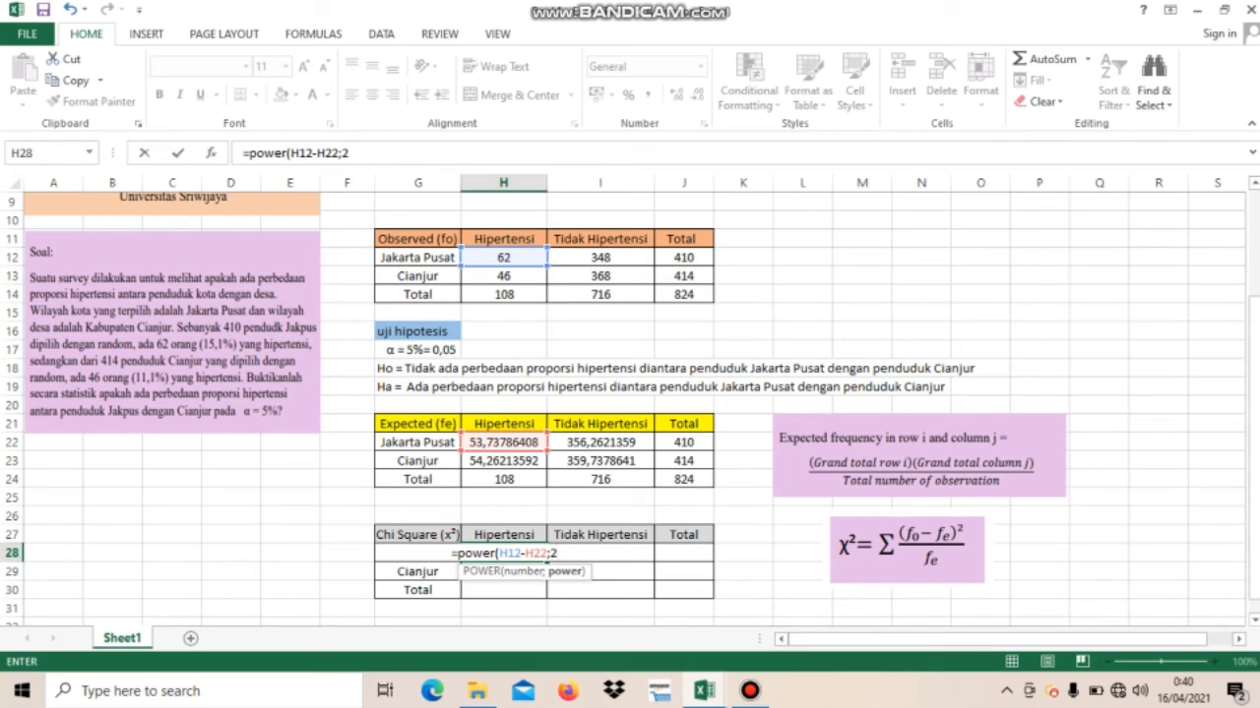
type(")")
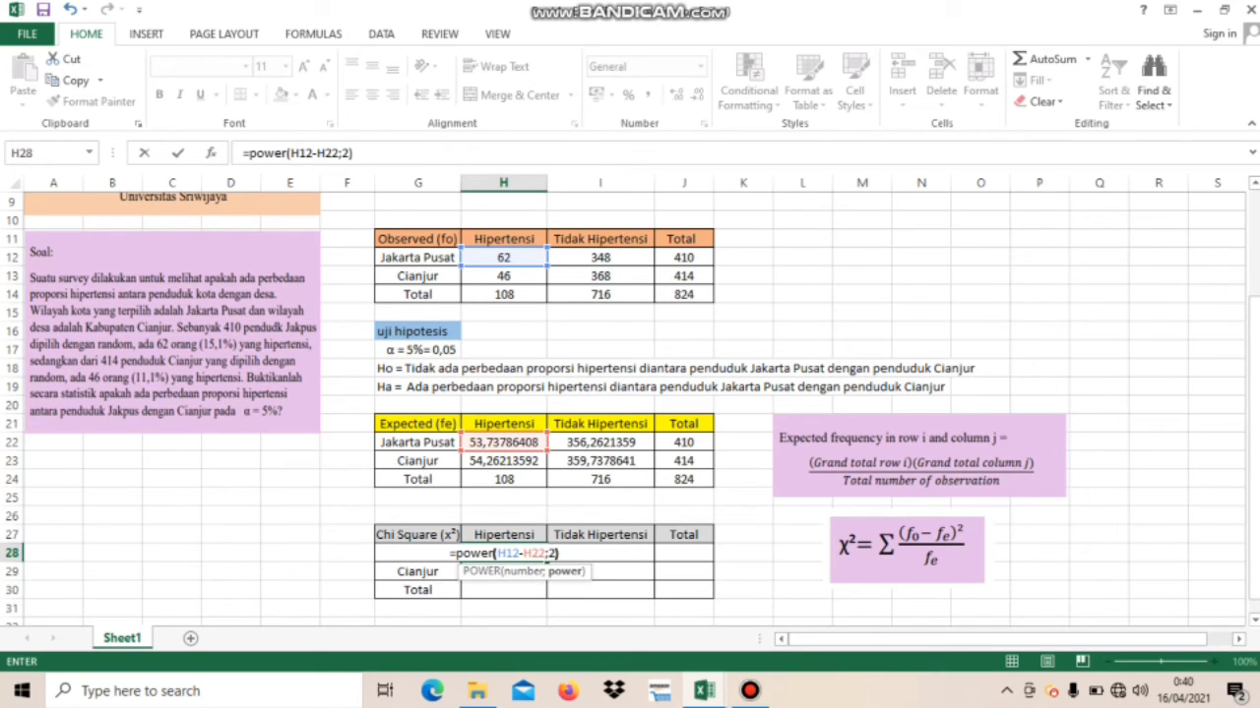
type("/")
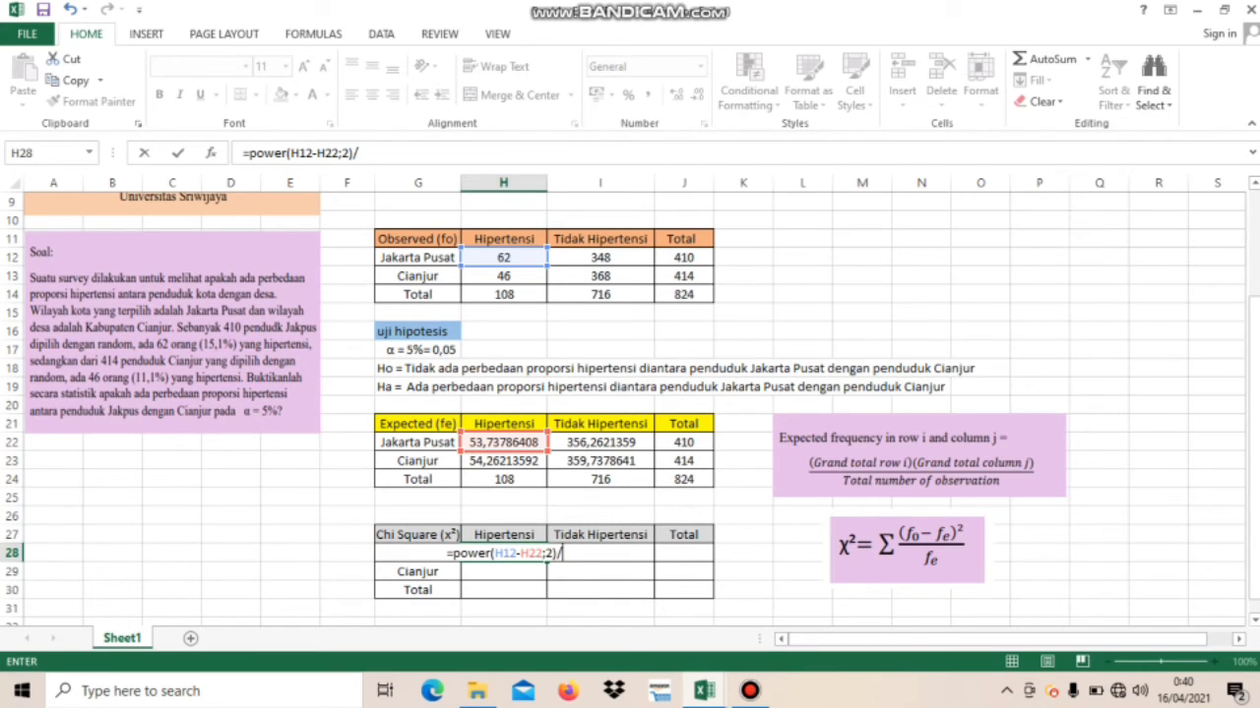
left_click(504, 442)
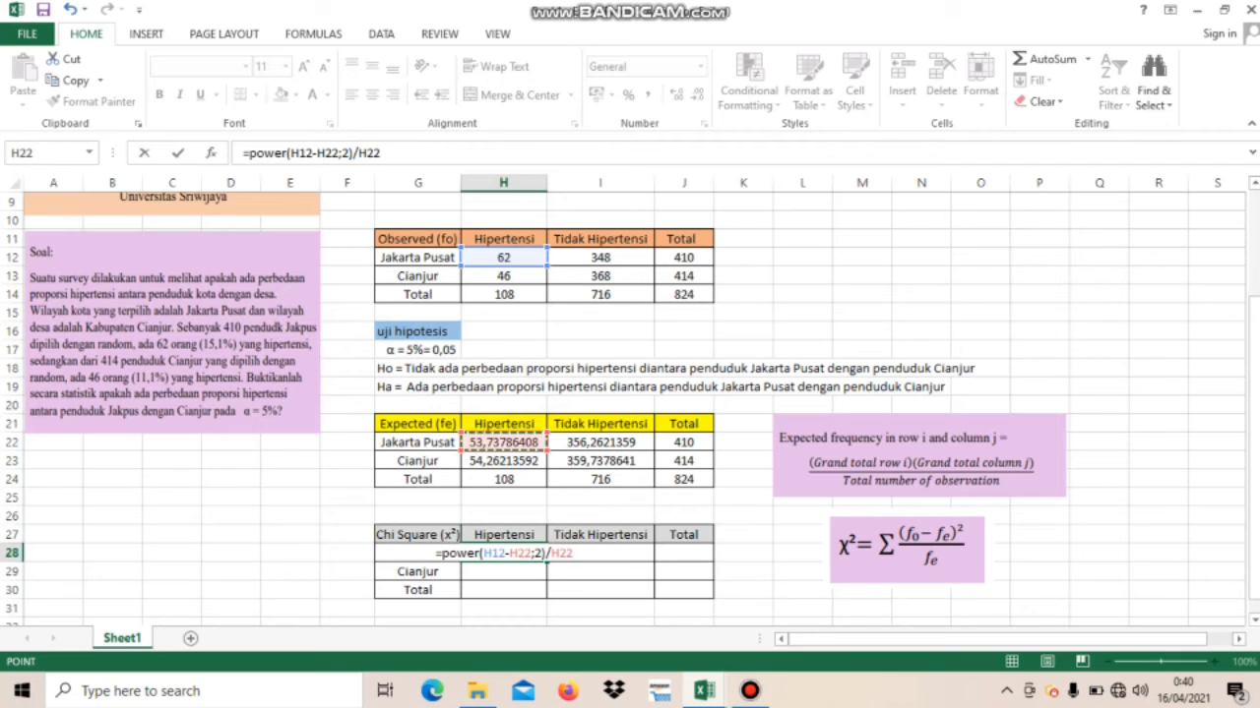
key("Return")
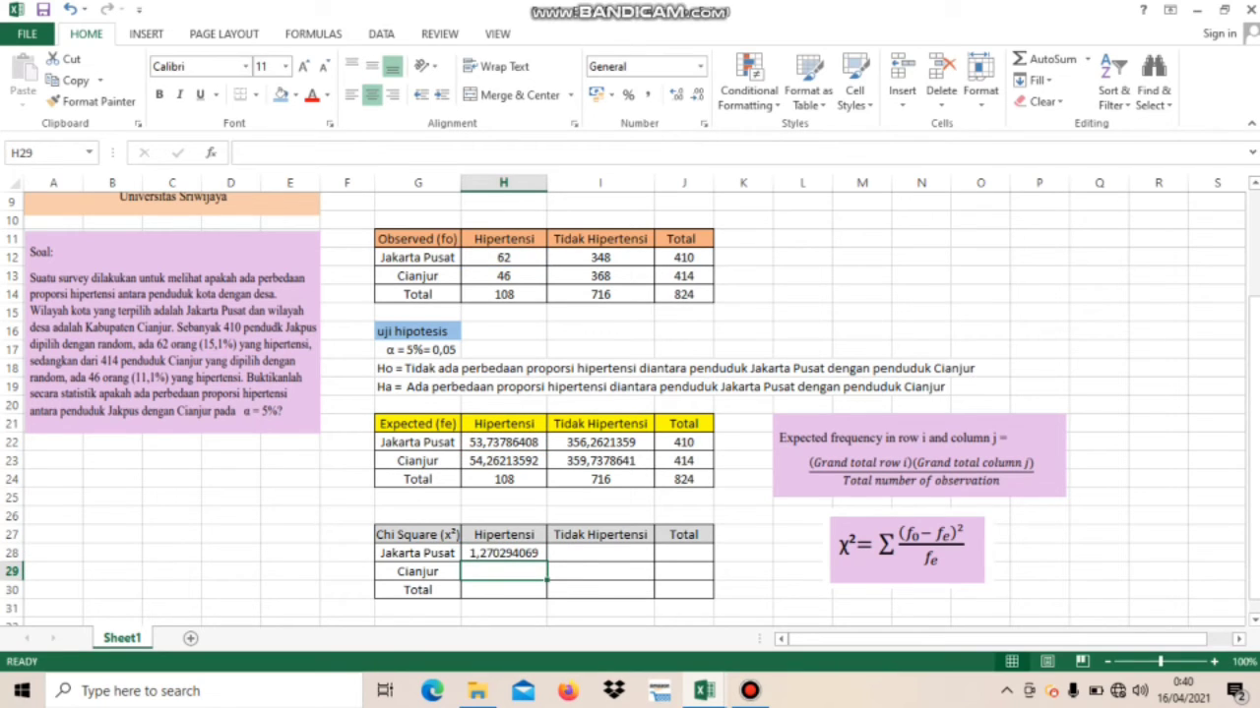
Enter the formula =power(I12-I22;2)/I22 in I28 for the Tidak Hipertensi chi-square term of Jakarta Pusat.
left_click(600, 553)
type("=p")
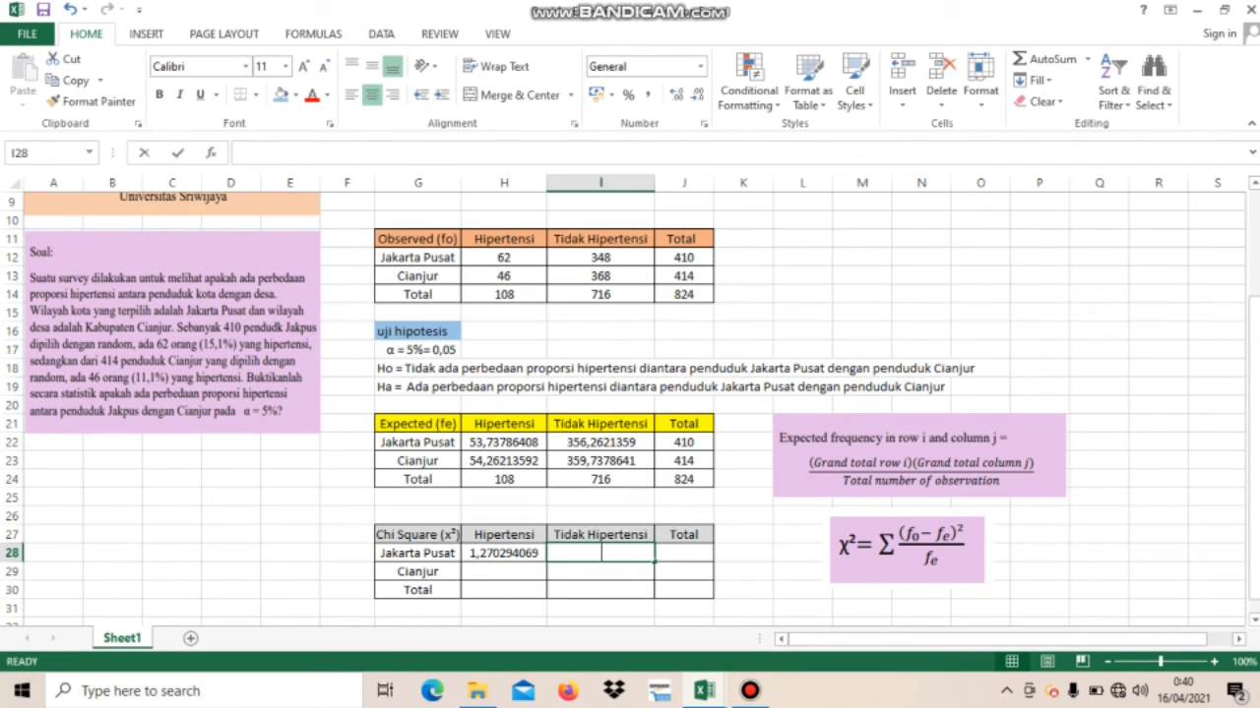
type("ower")
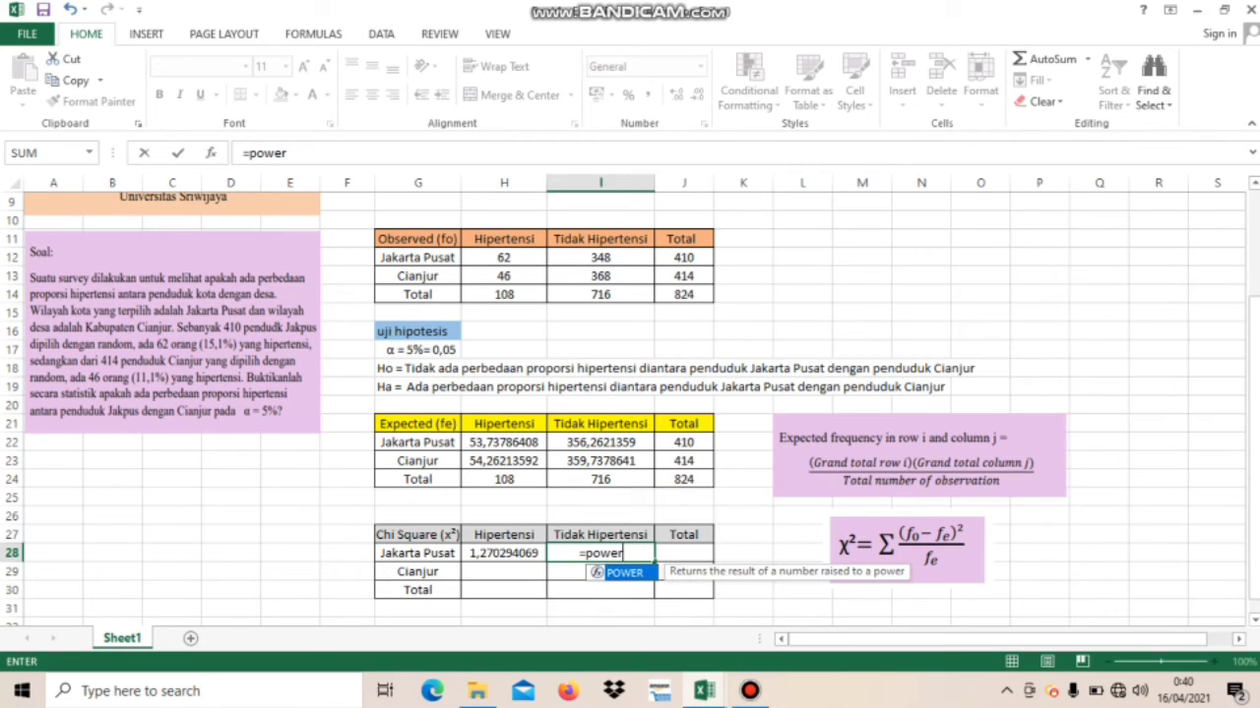
type("(")
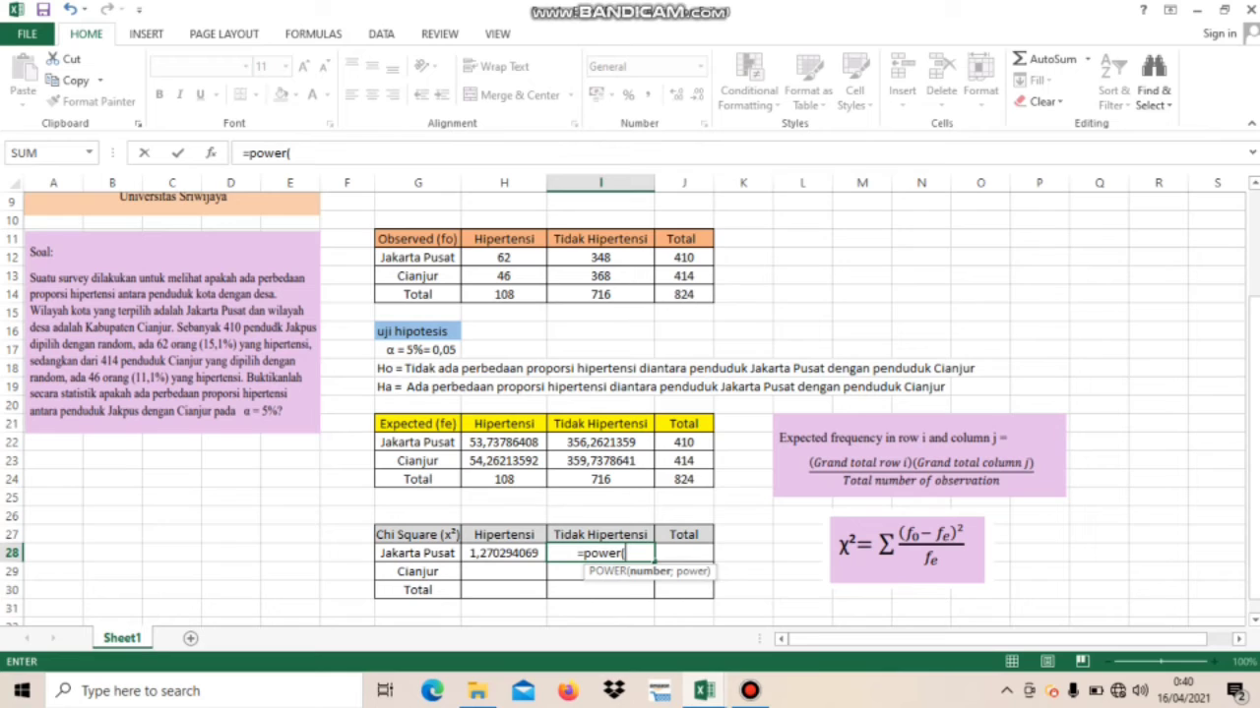
left_click(600, 258)
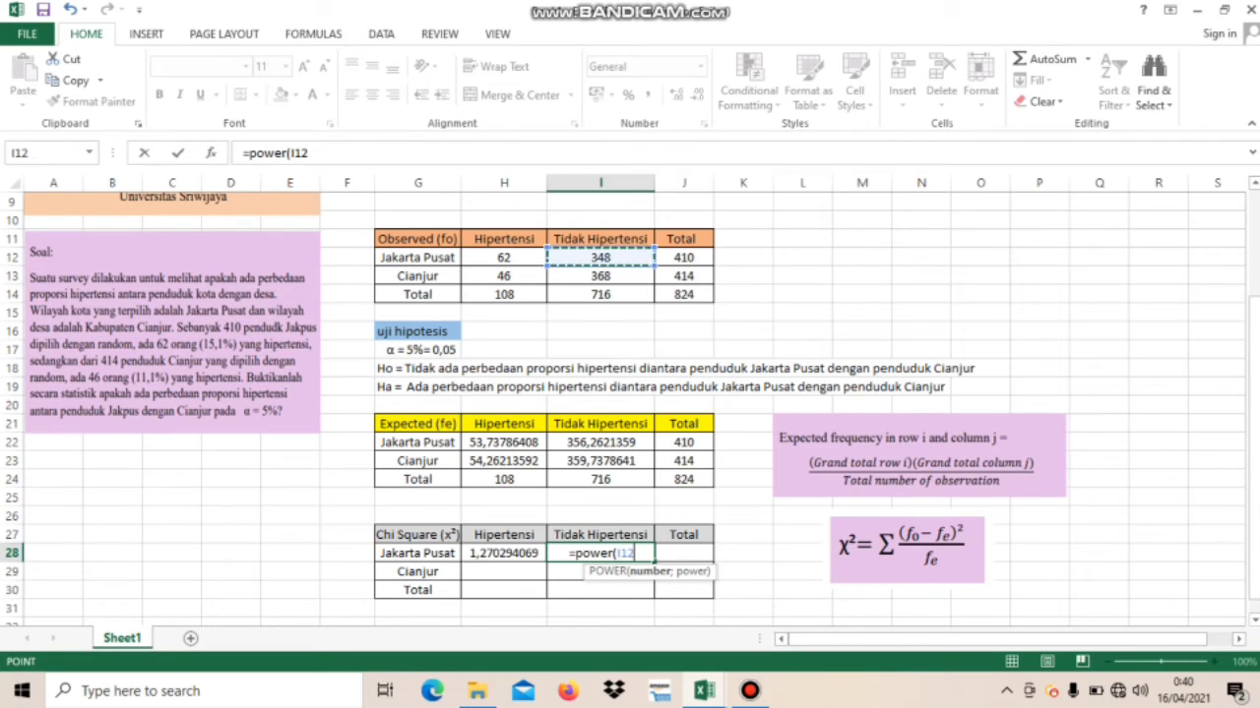
type("-")
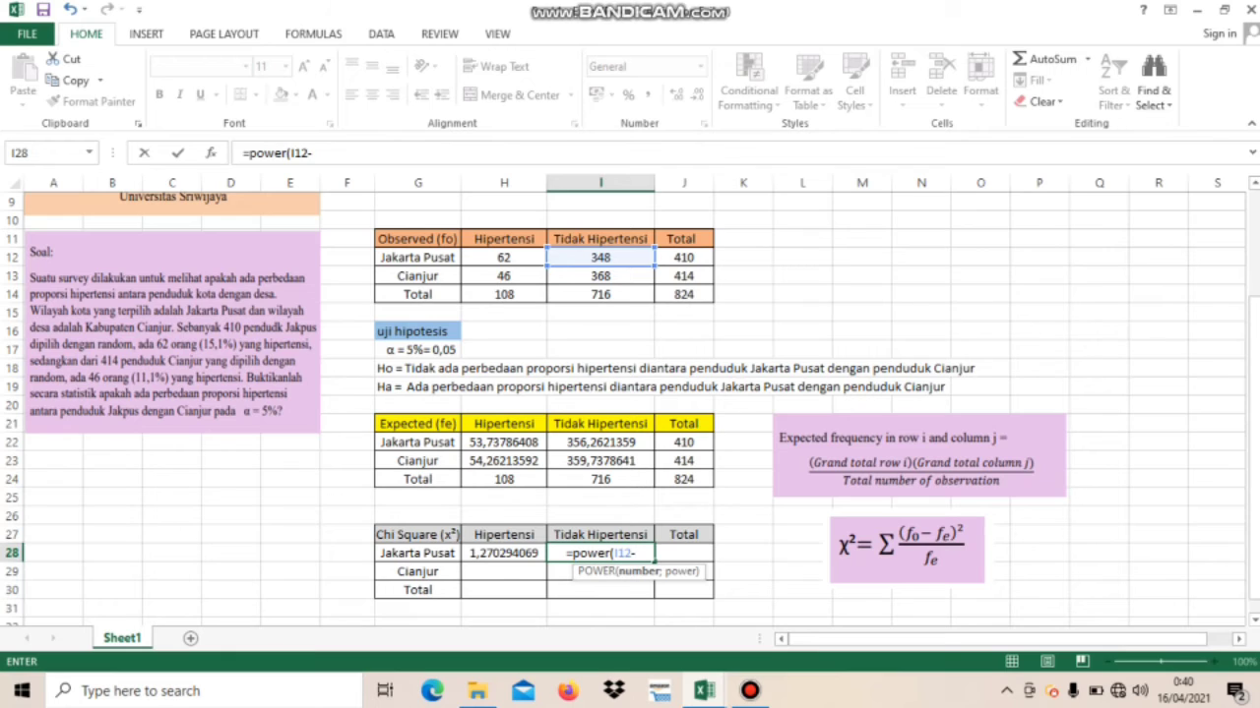
left_click(600, 441)
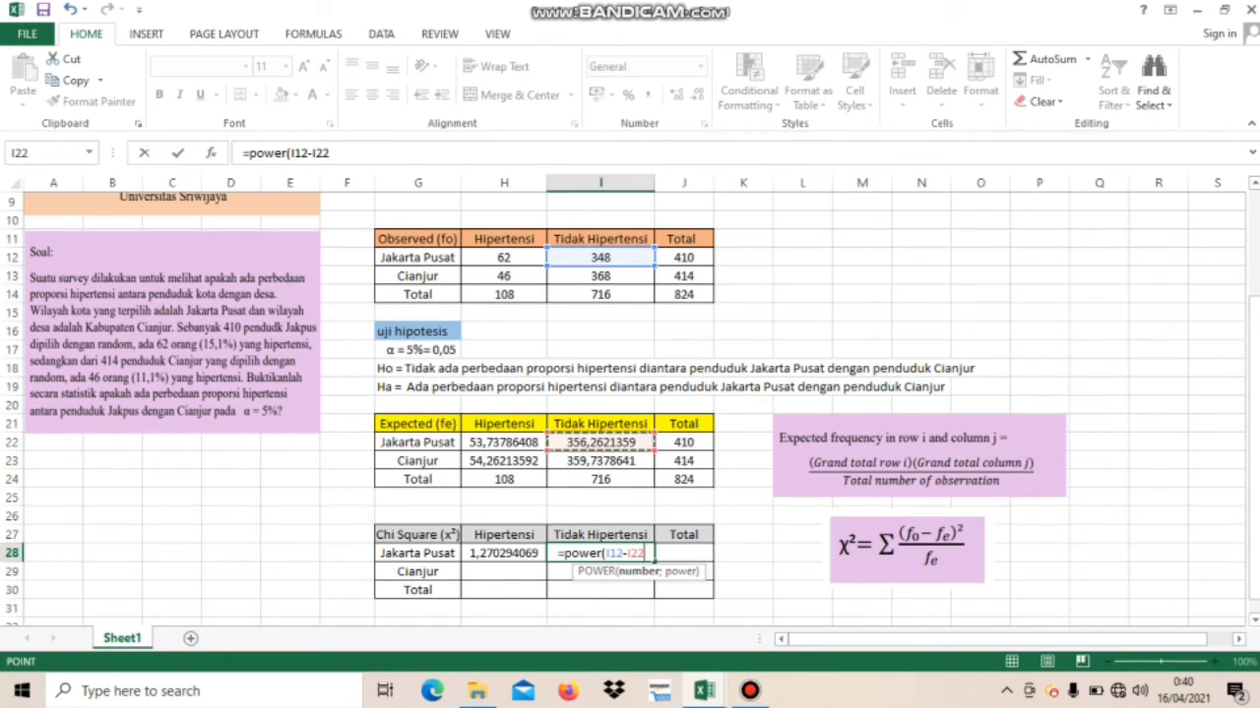
type(";2")
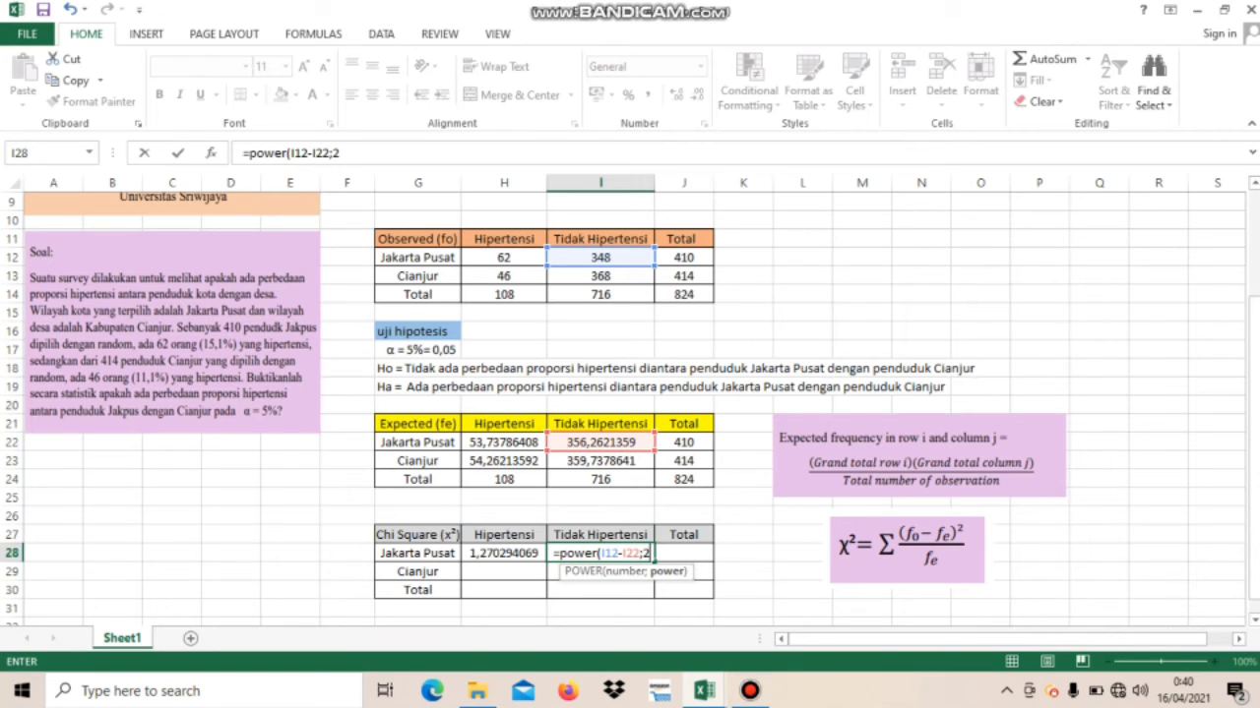
type(")")
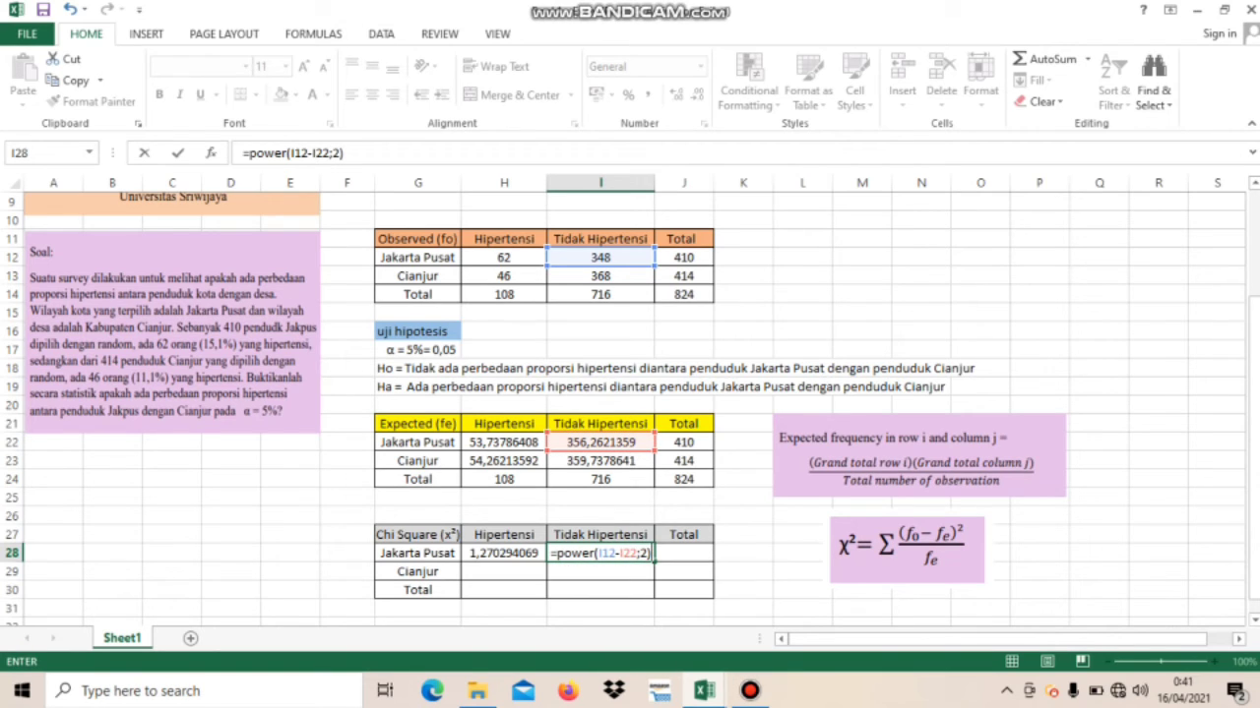
type("/")
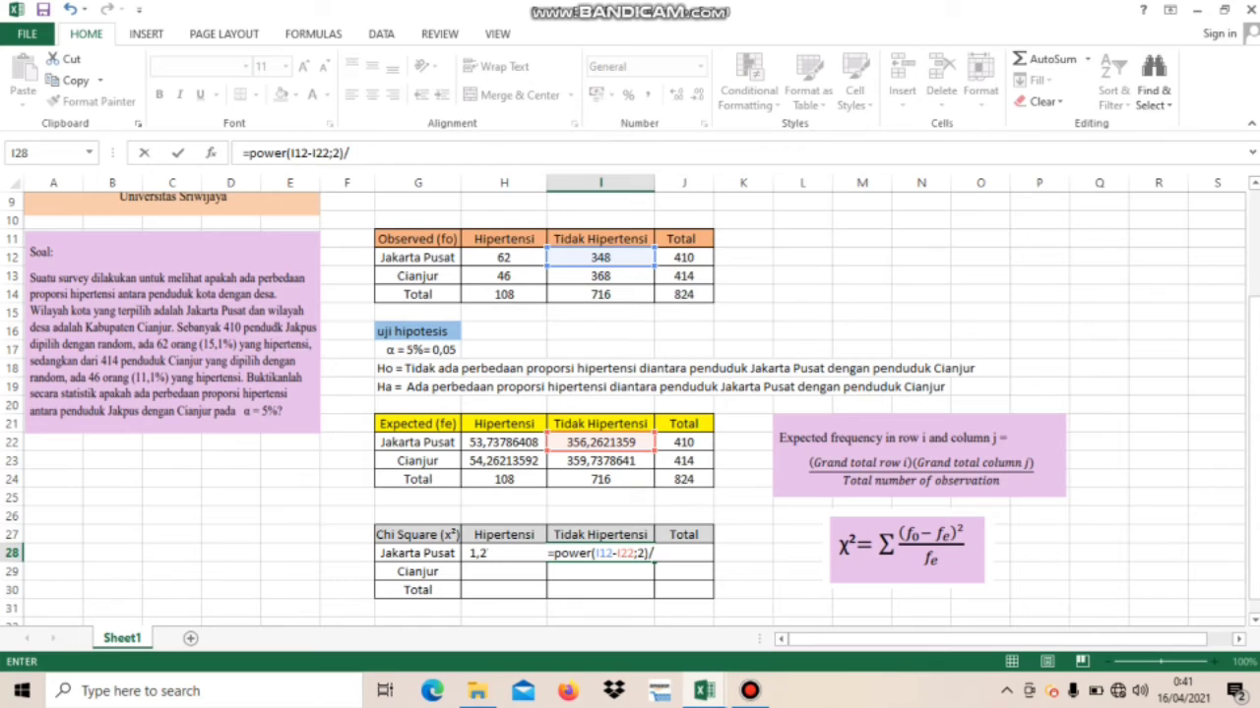
left_click(600, 442)
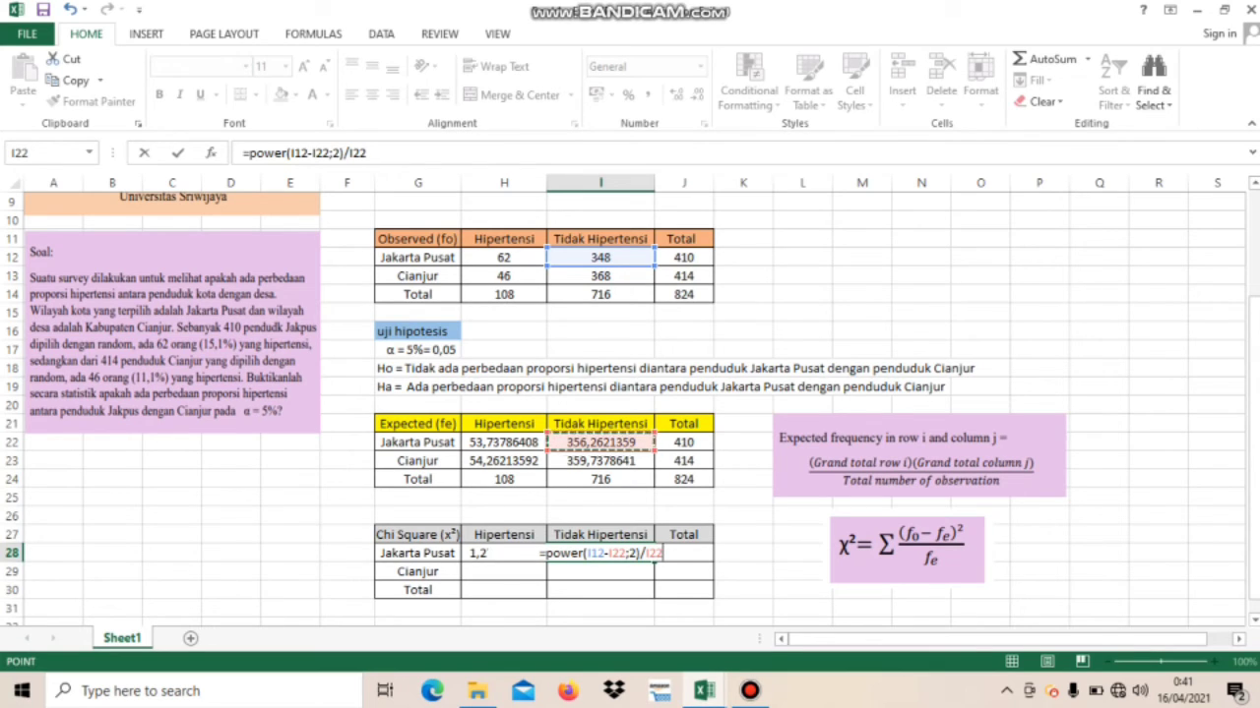
key("Return")
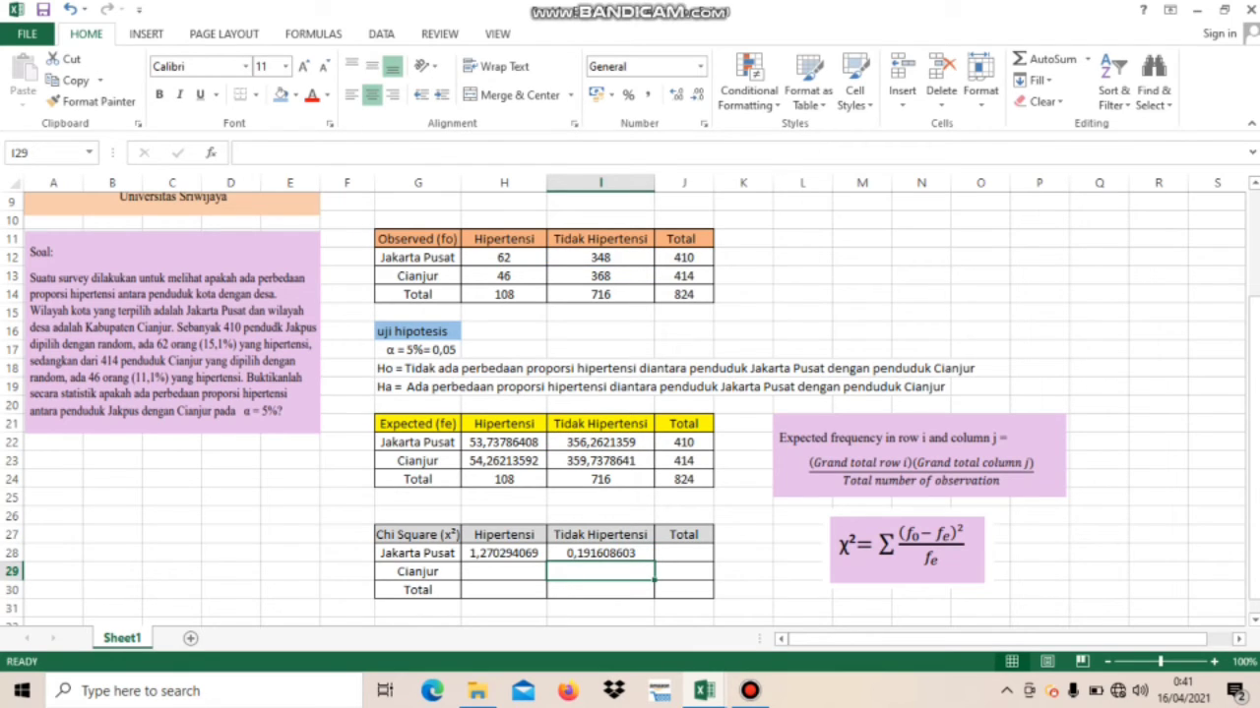
Enter the formula =power(H13-H23;2)/H23 in H29 for the Hipertensi chi-square term of Cianjur.
left_click(503, 571)
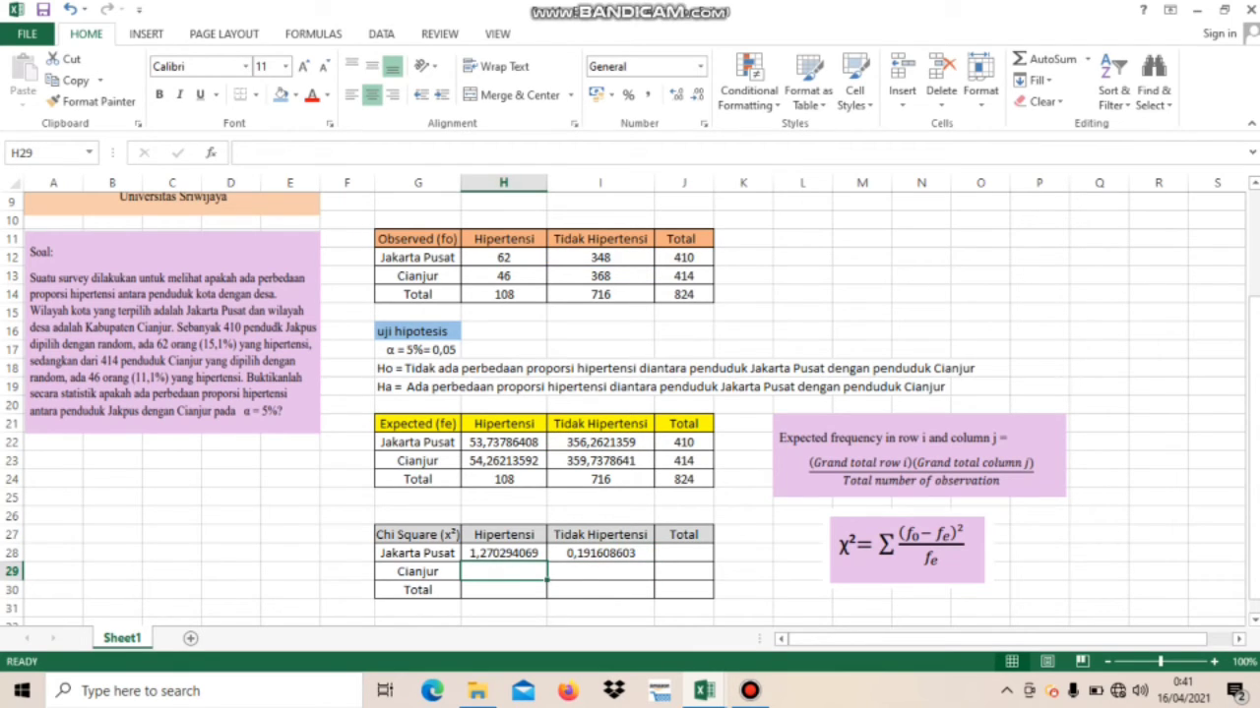
type("=powr")
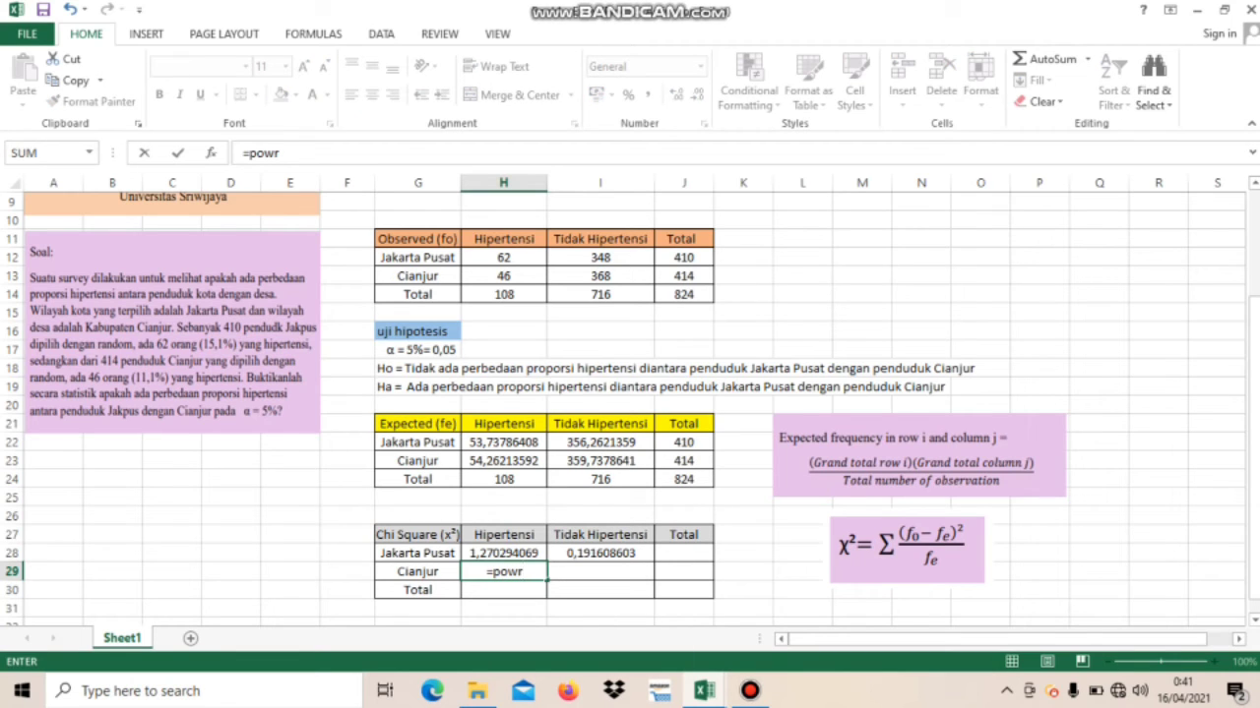
key("BackSpace")
type("er")
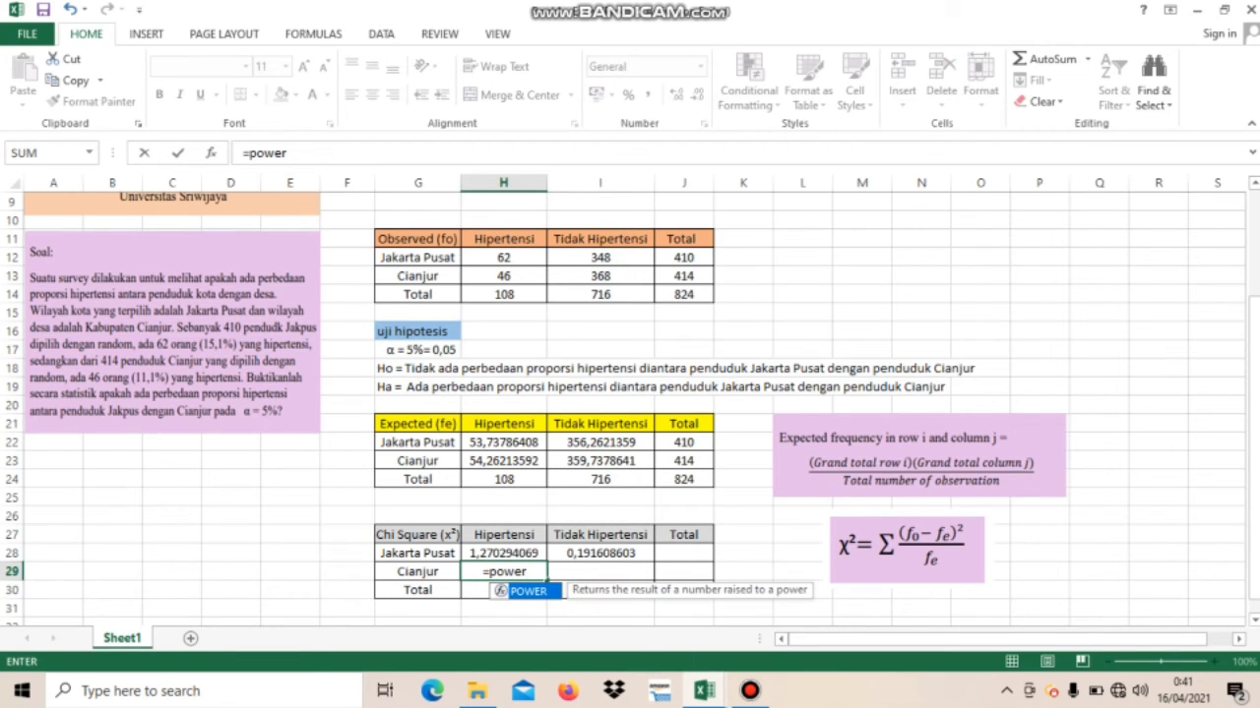
type("(")
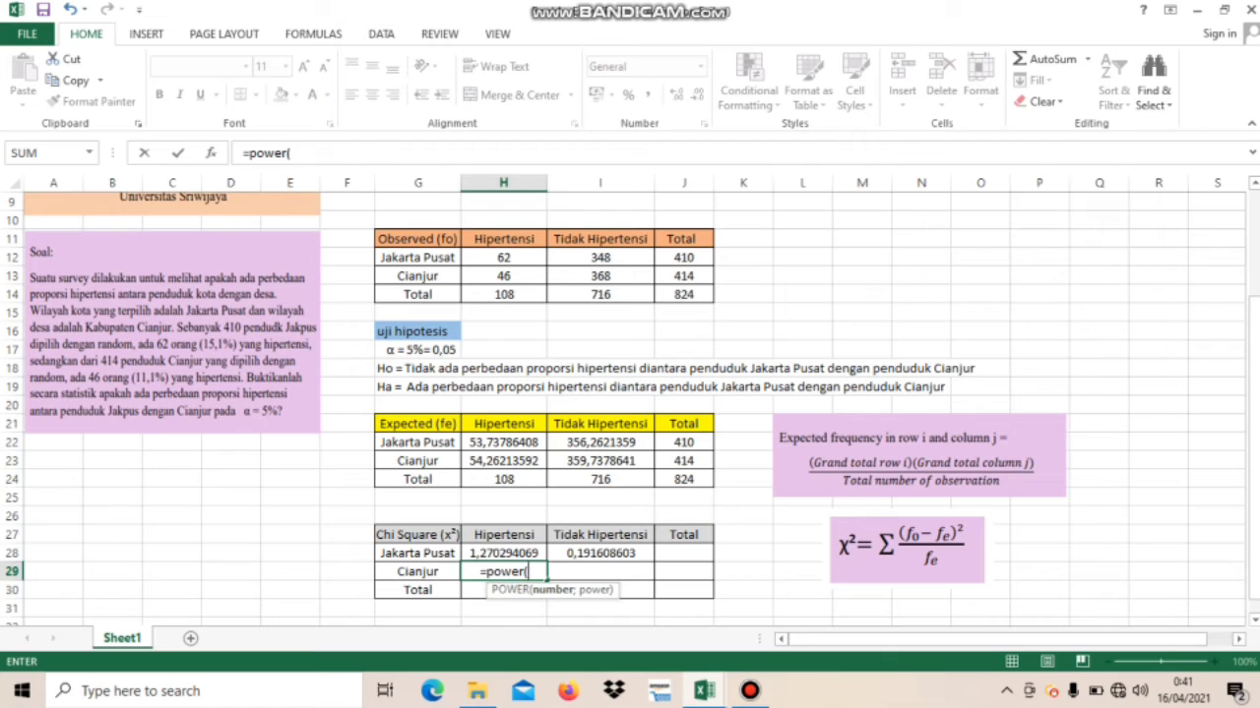
left_click(503, 275)
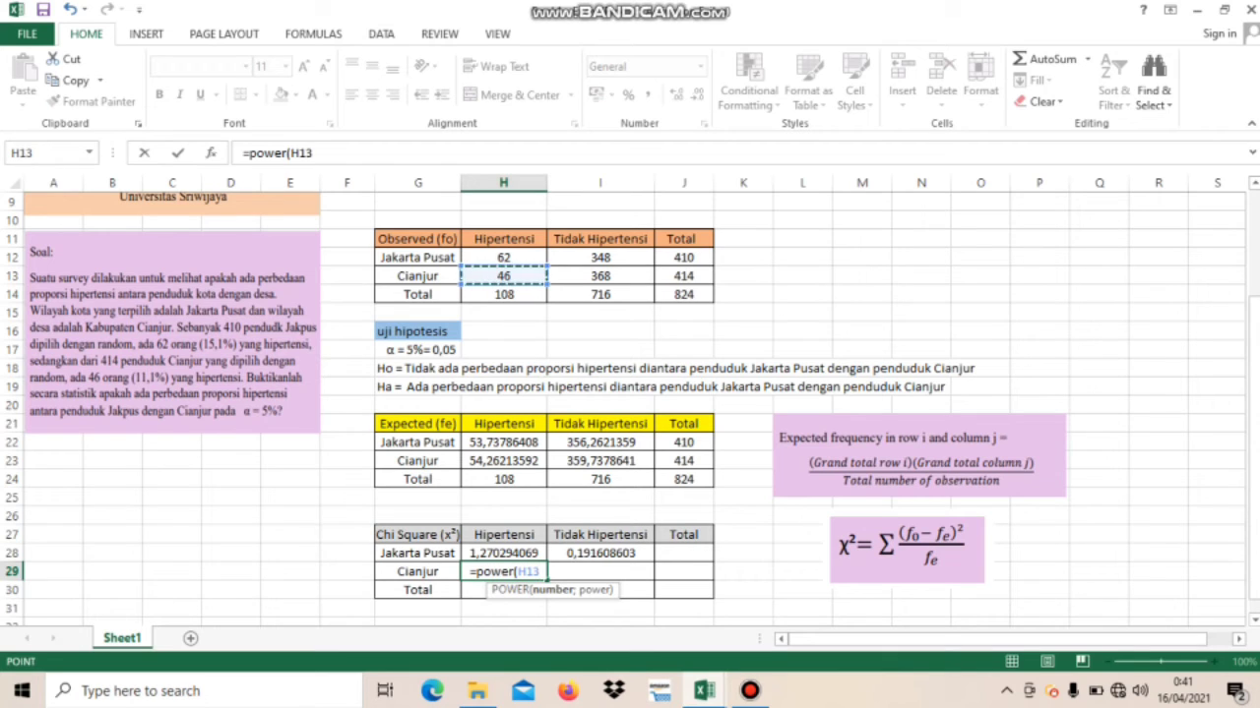
type("-")
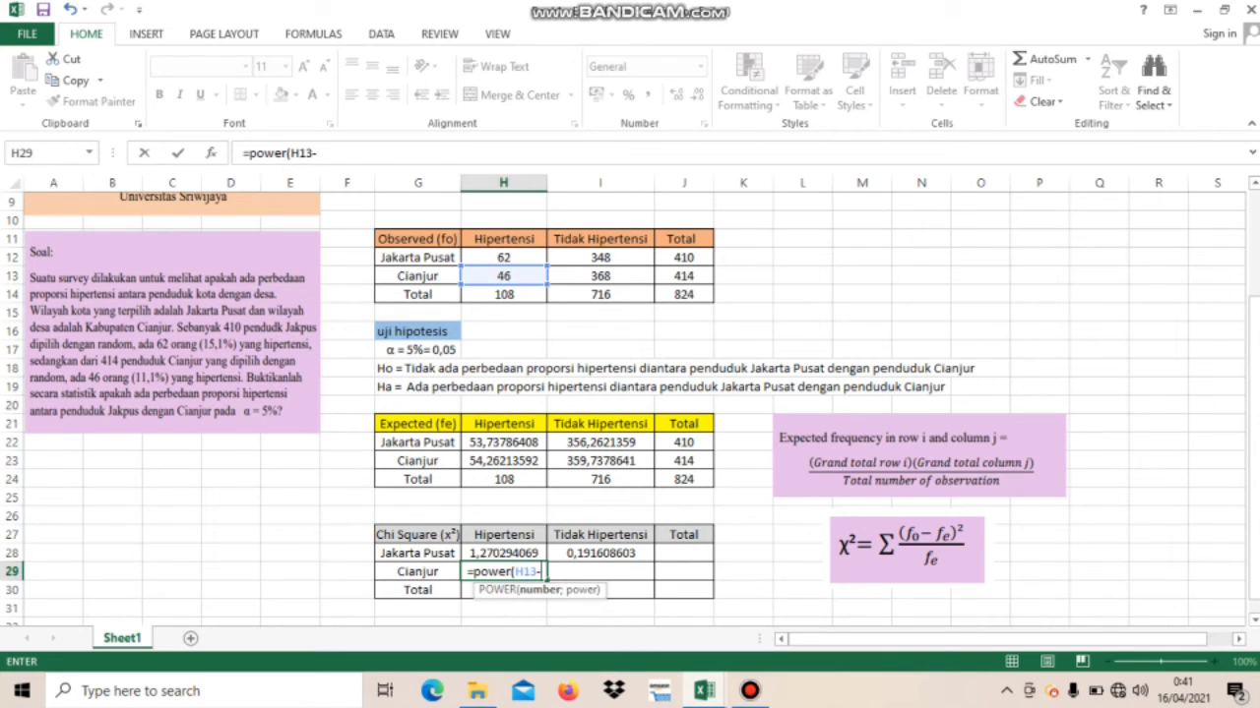
left_click(503, 461)
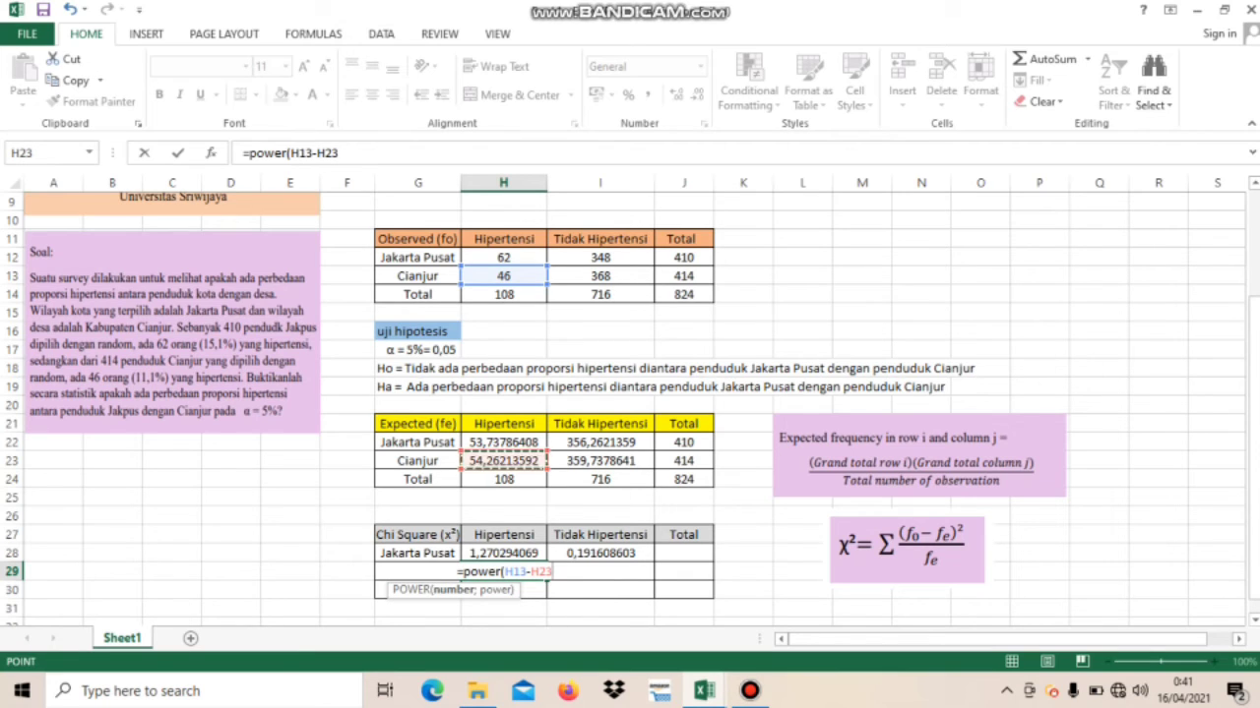
type(";2")
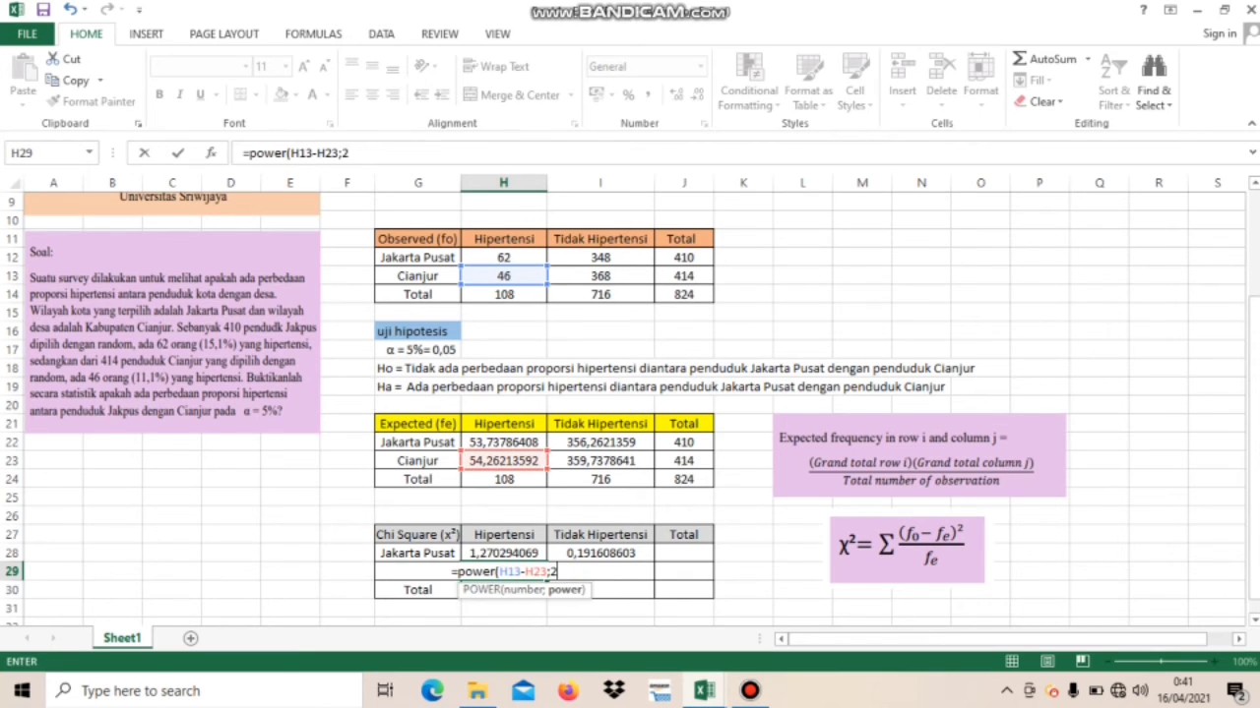
type(")/")
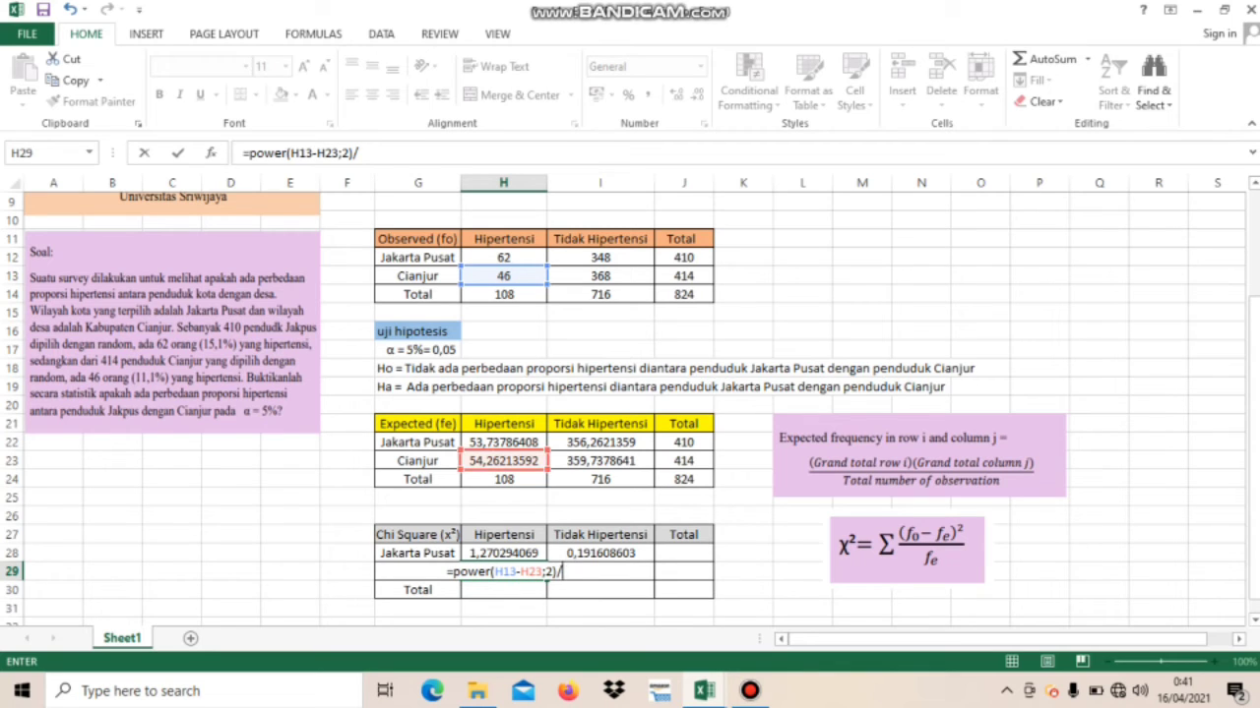
left_click(503, 461)
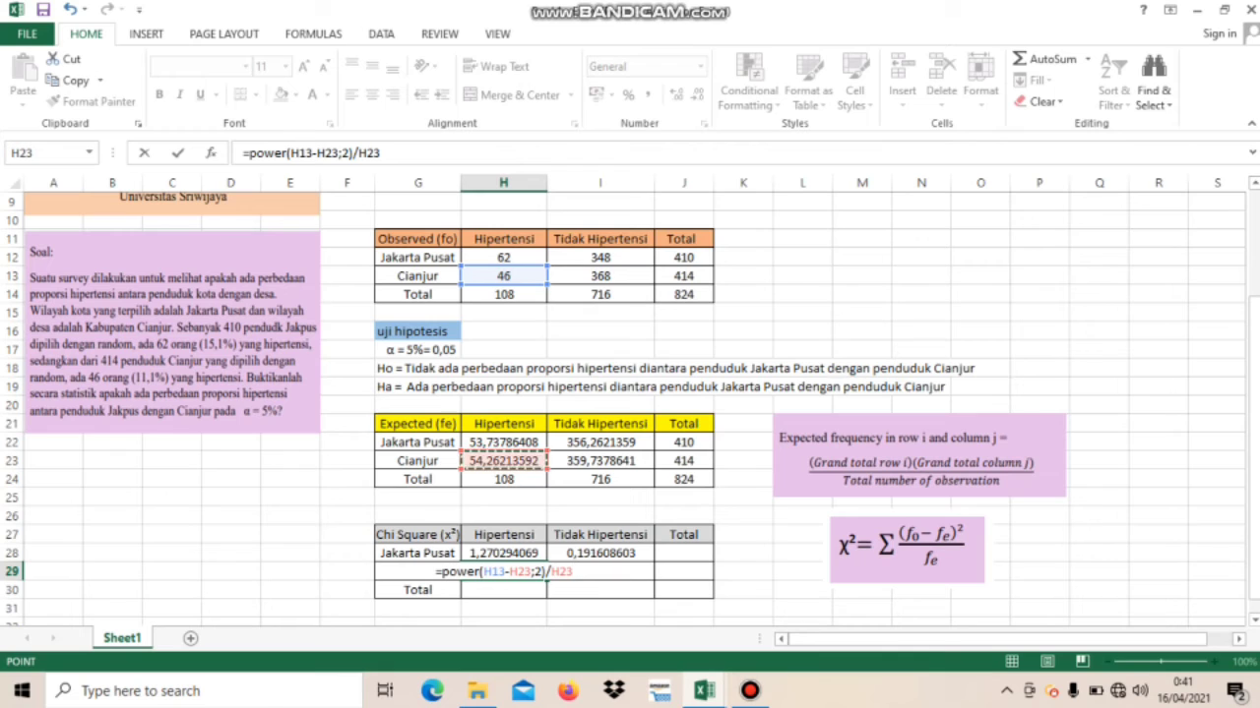
key("Return")
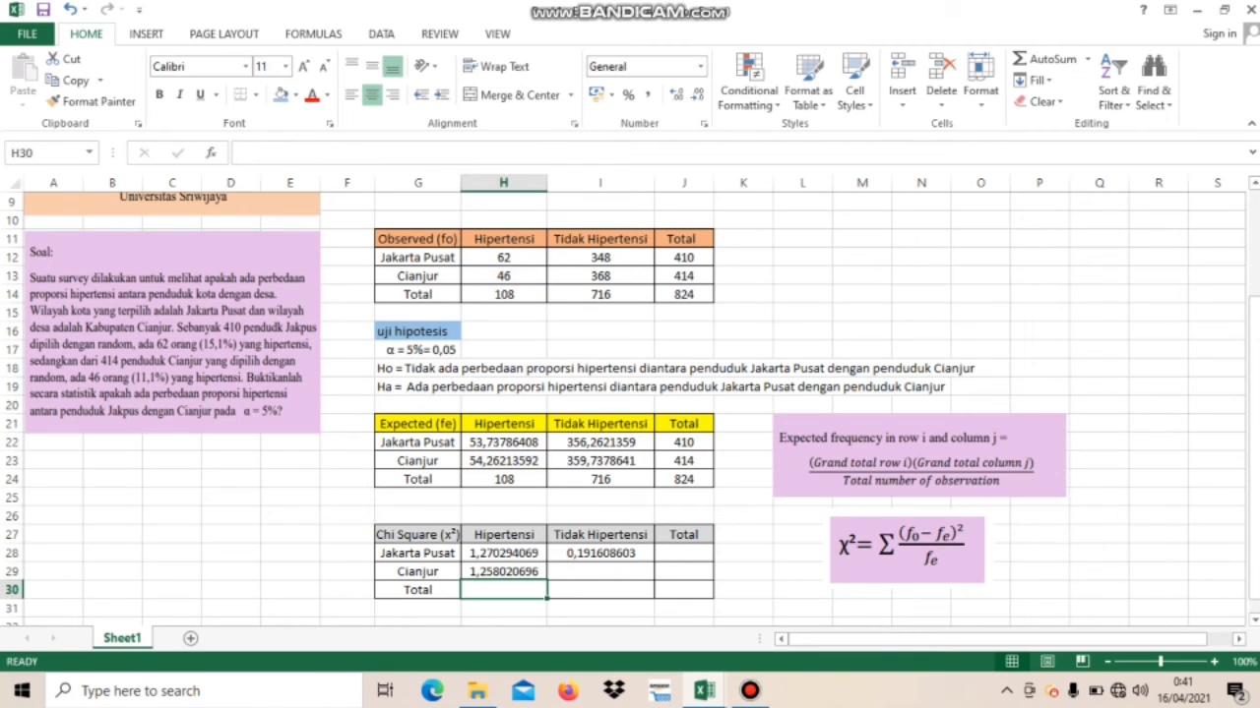
Enter the formula =power(I13-I23;2)/I23 in I29 for the Tidak Hipertensi chi-square term of Cianjur.
left_click(600, 571)
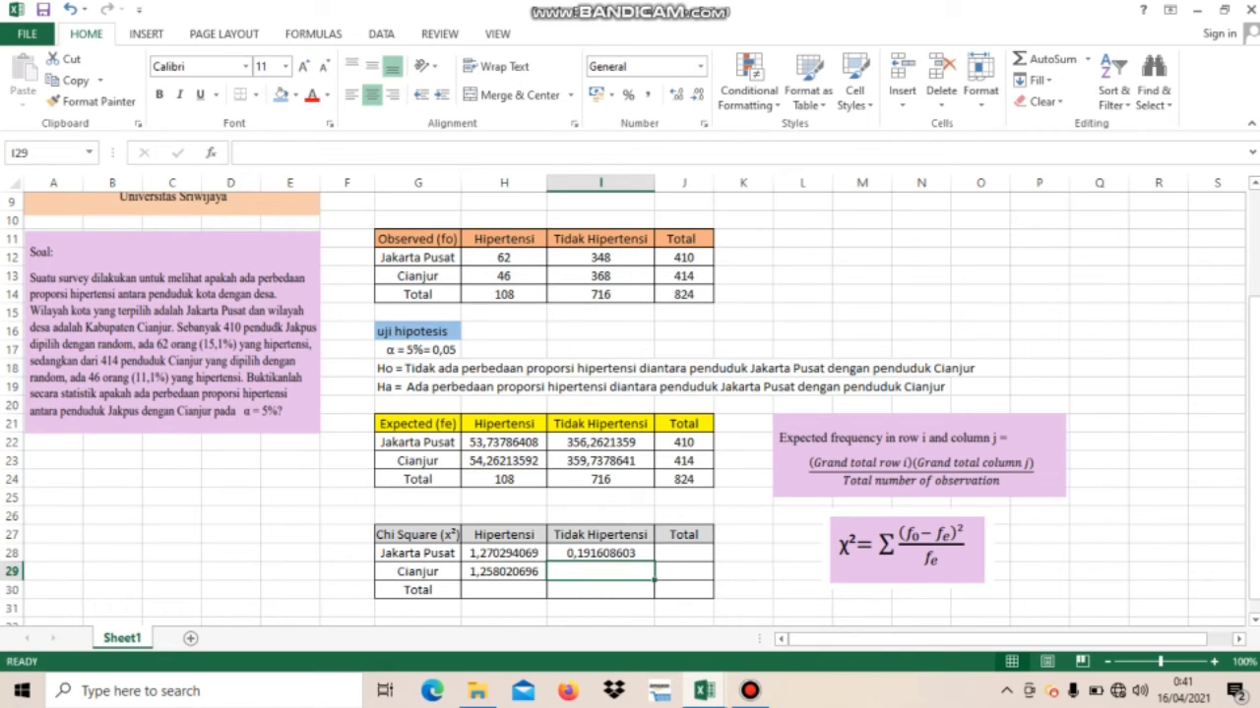
type("=power")
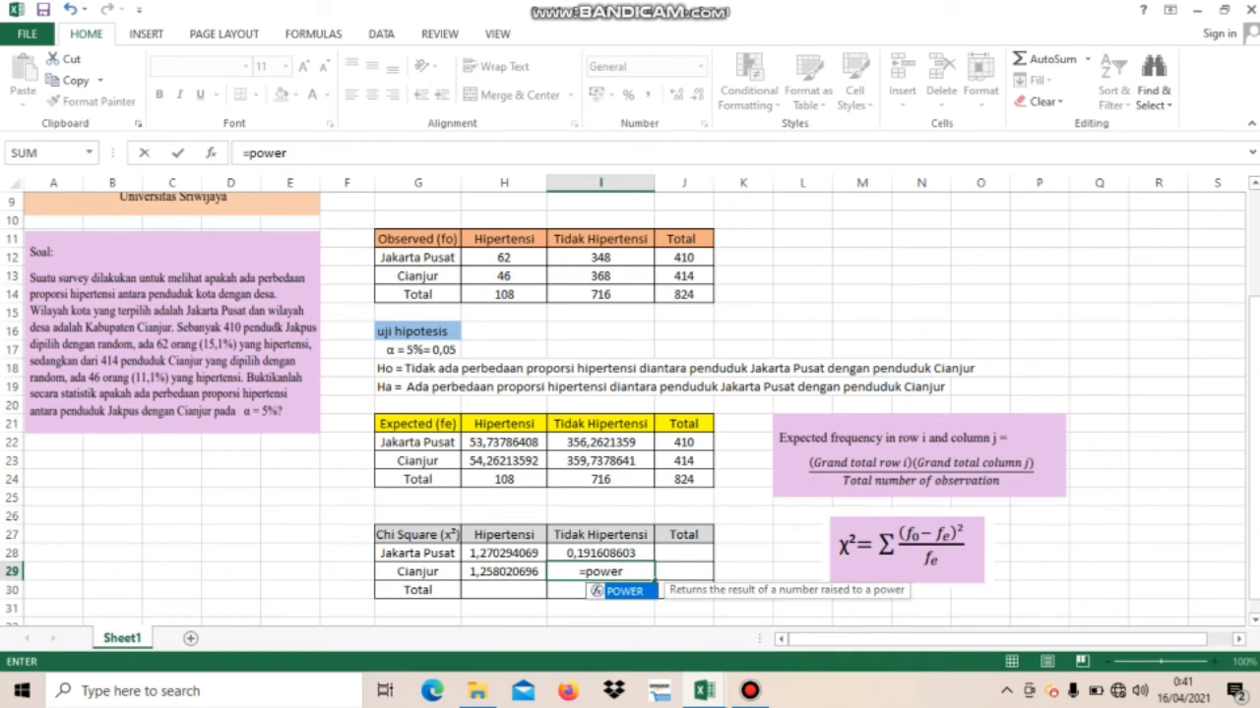
type("(")
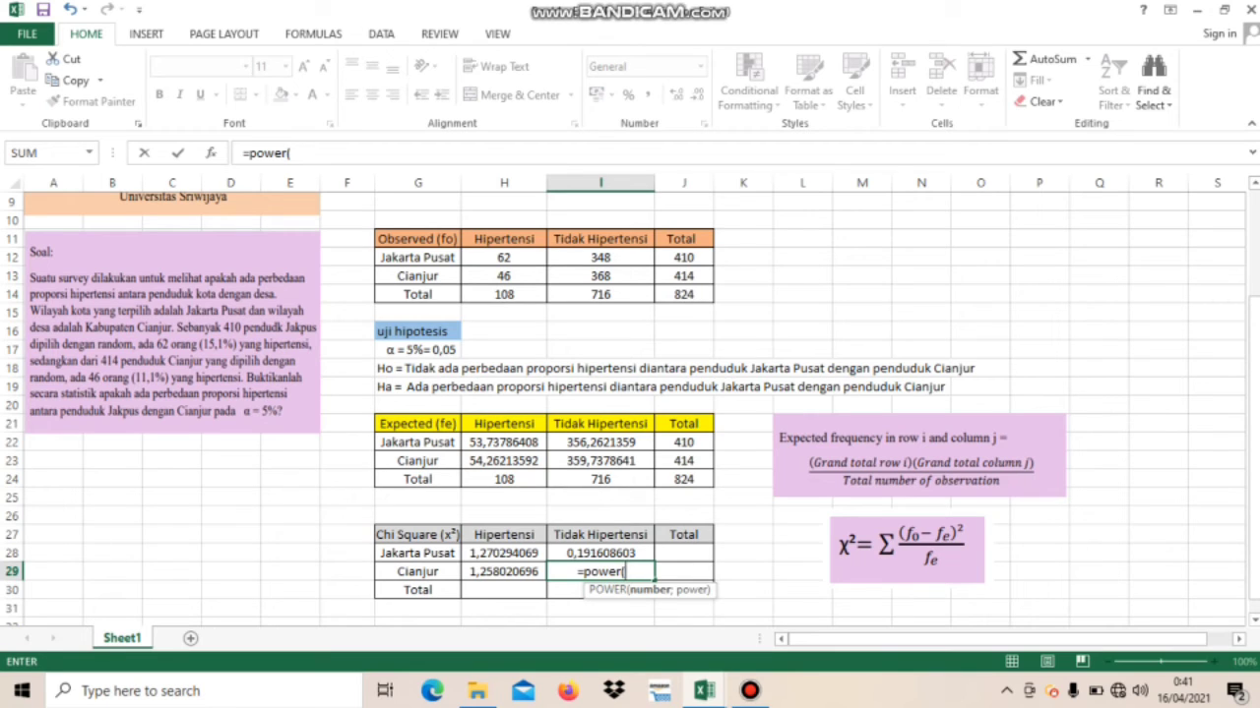
left_click(601, 275)
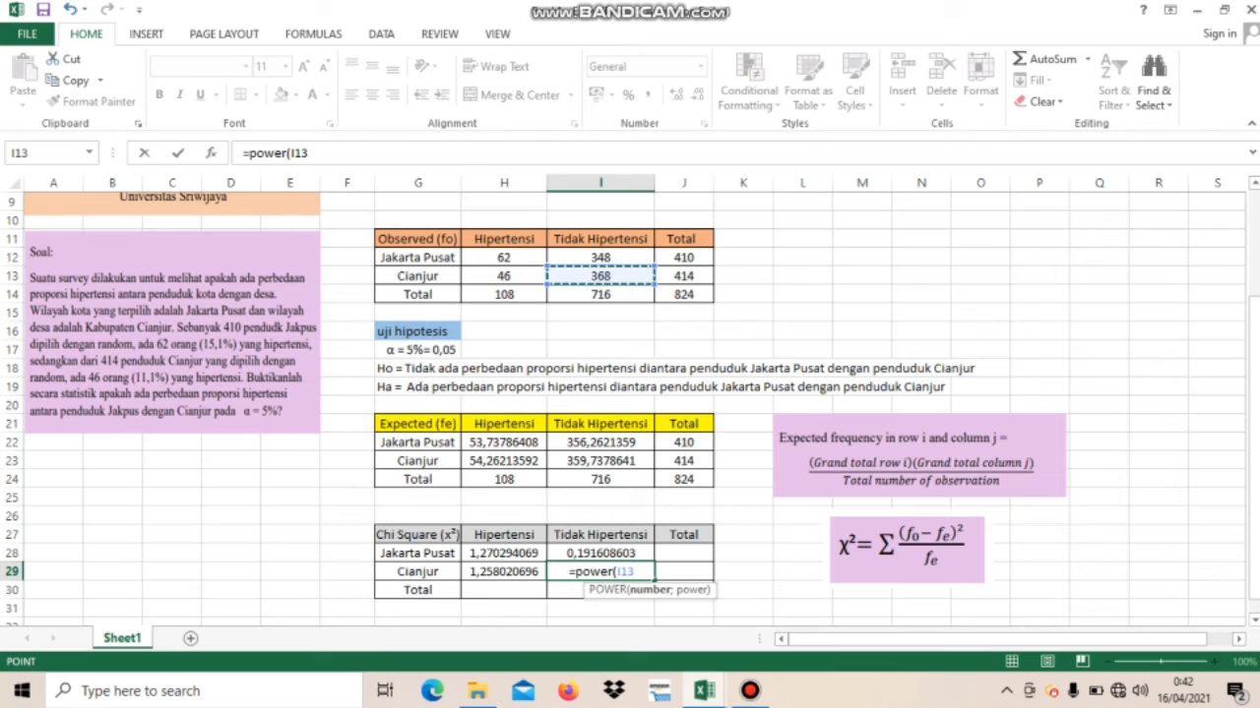
type("-")
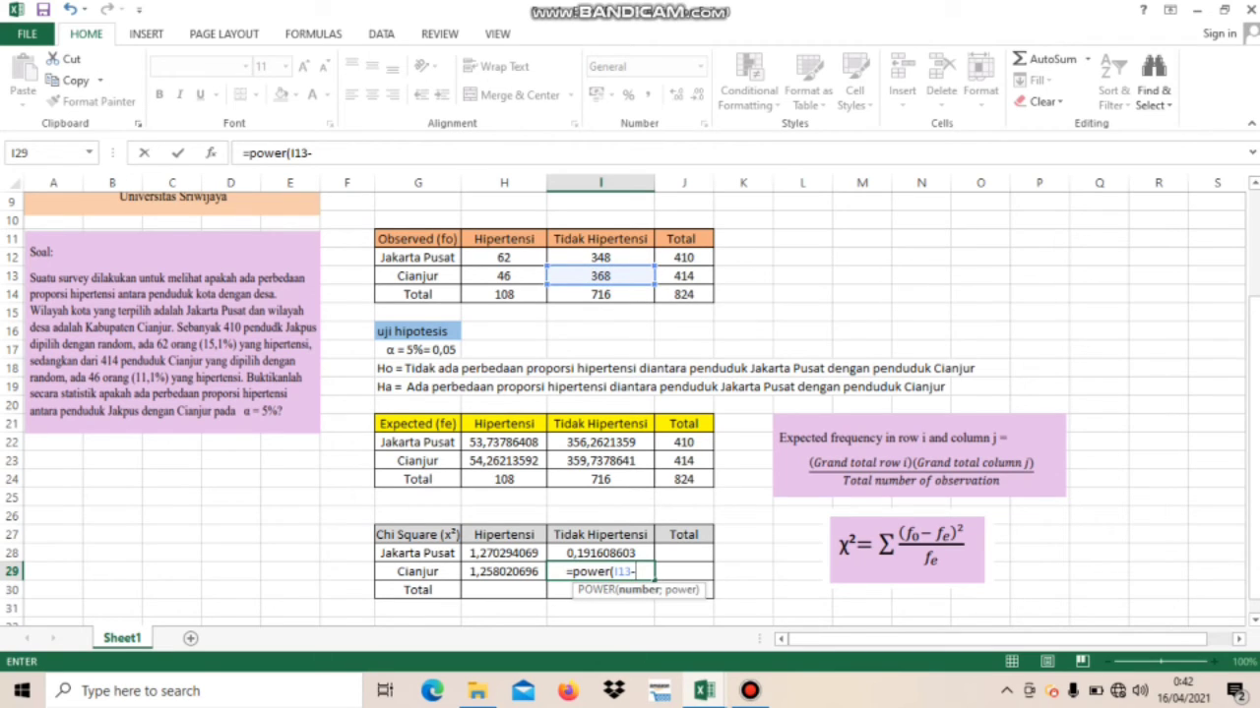
left_click(601, 461)
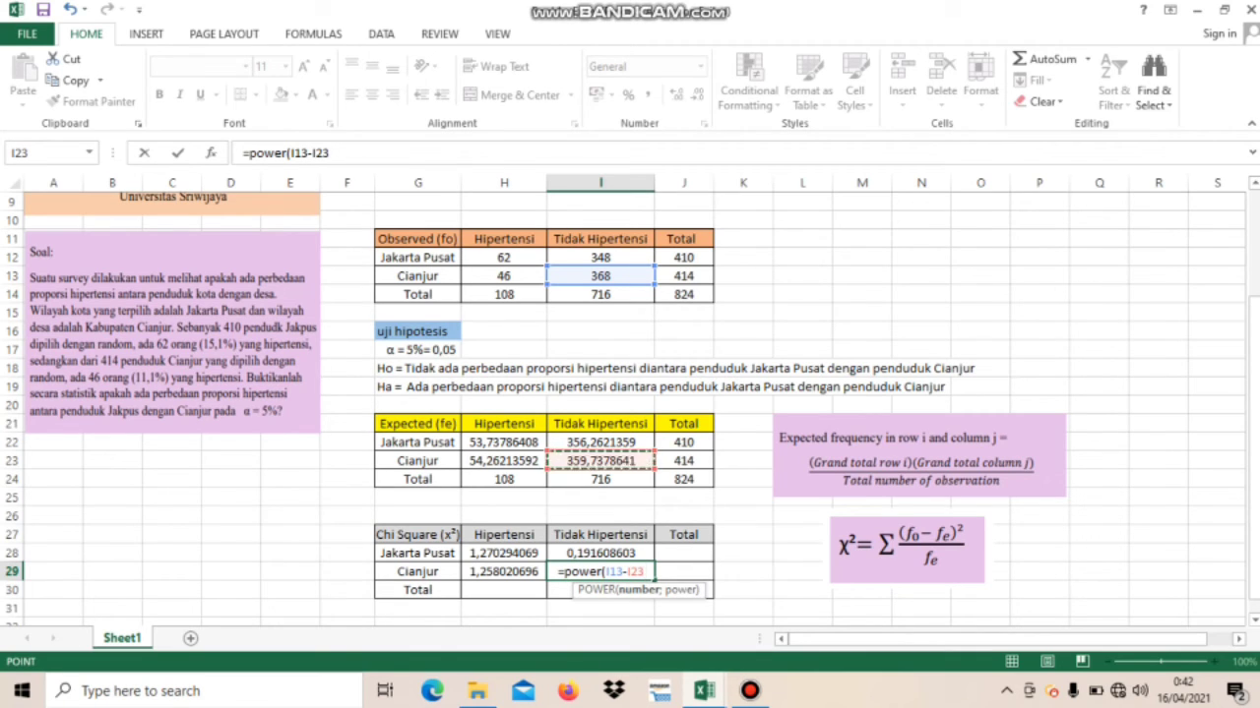
type(";2)")
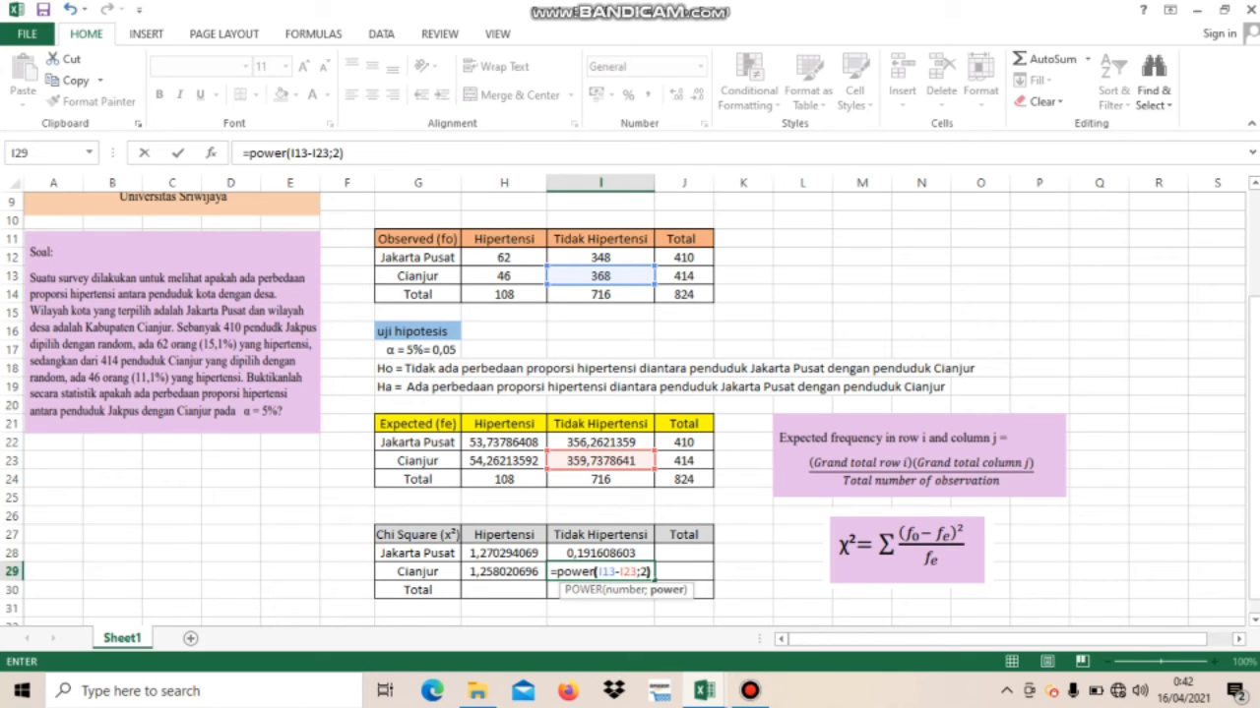
type("/")
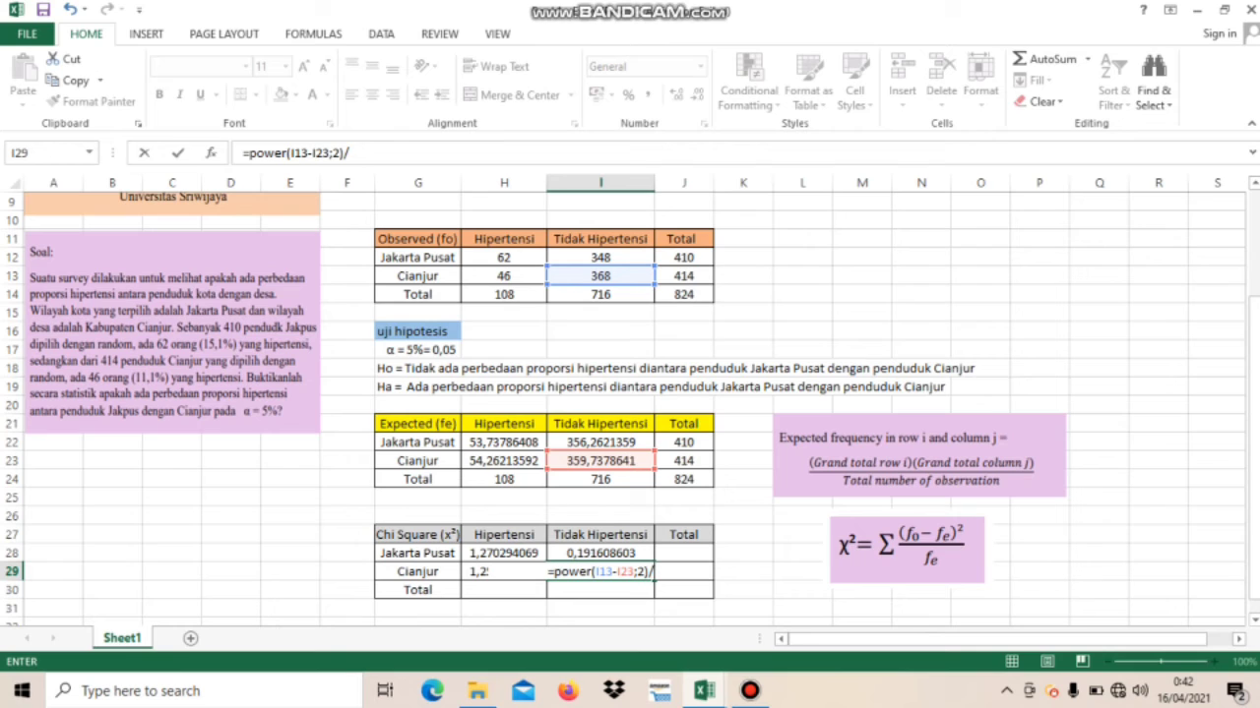
left_click(600, 460)
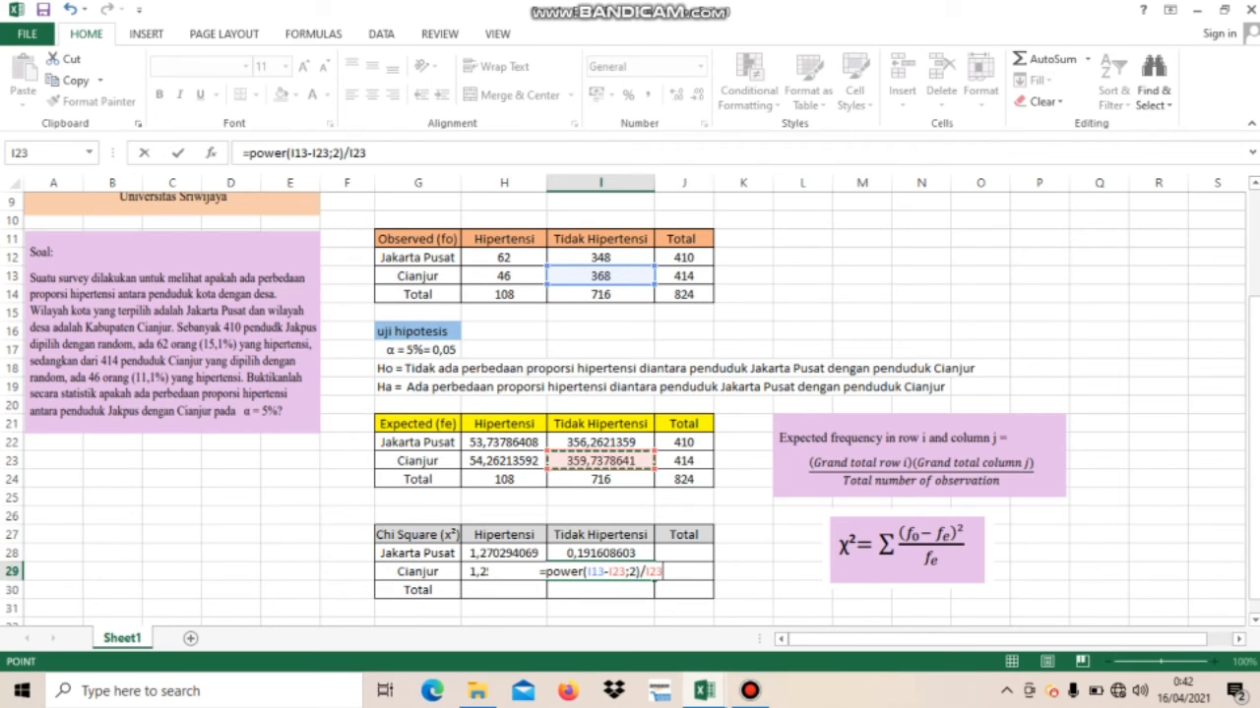
key("Return")
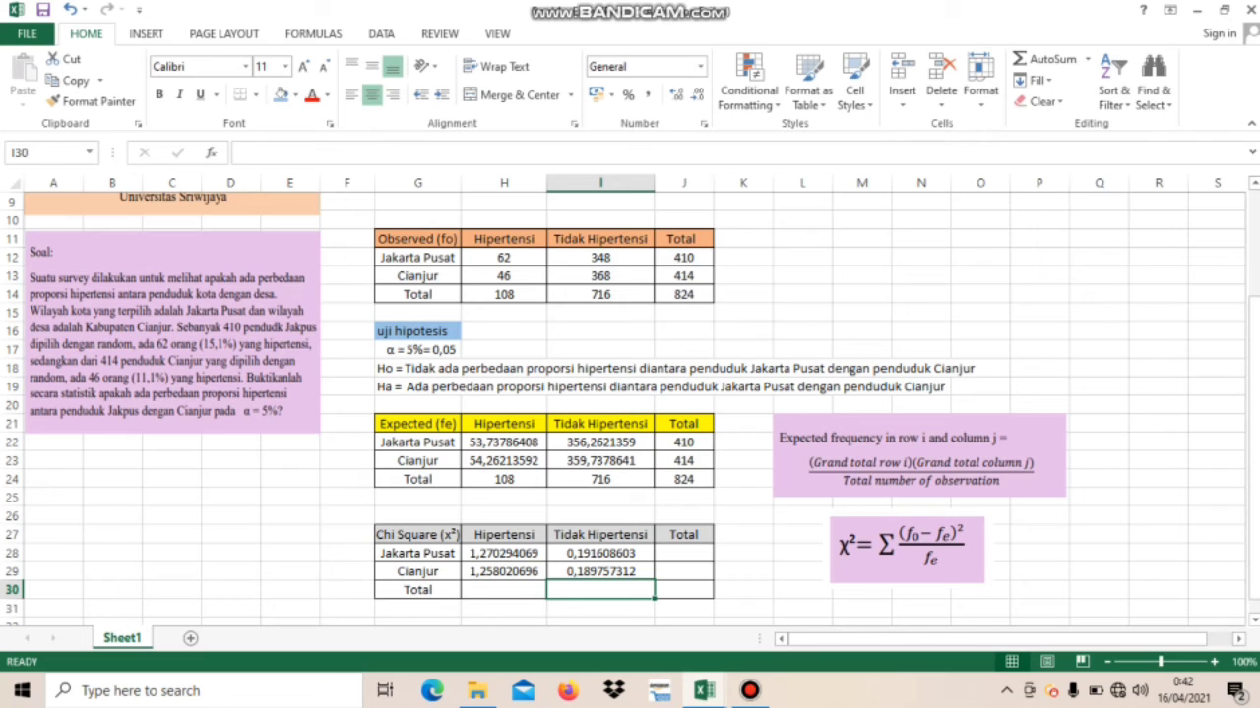
Sum the Hipertensi and Tidak Hipertensi chi-square terms for Jakarta Pusat in J28 and for Cianjur in J29.
left_click_drag(504, 553, 684, 553)
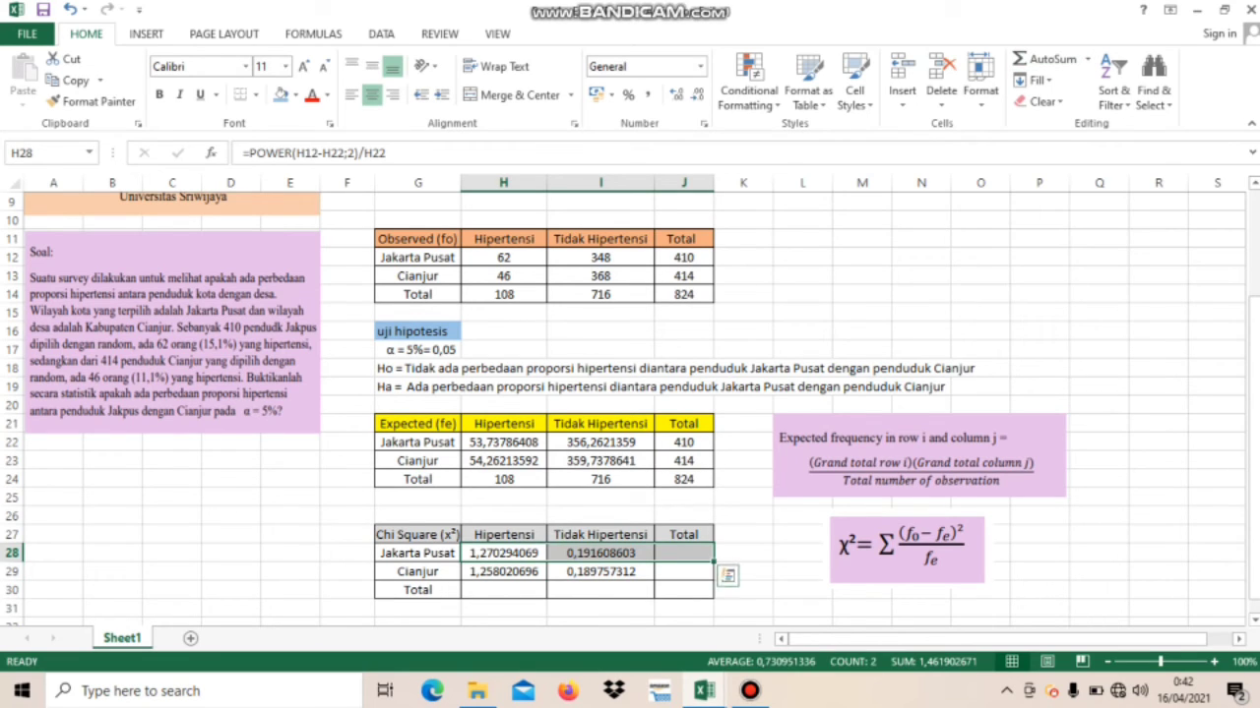
left_click(1045, 59)
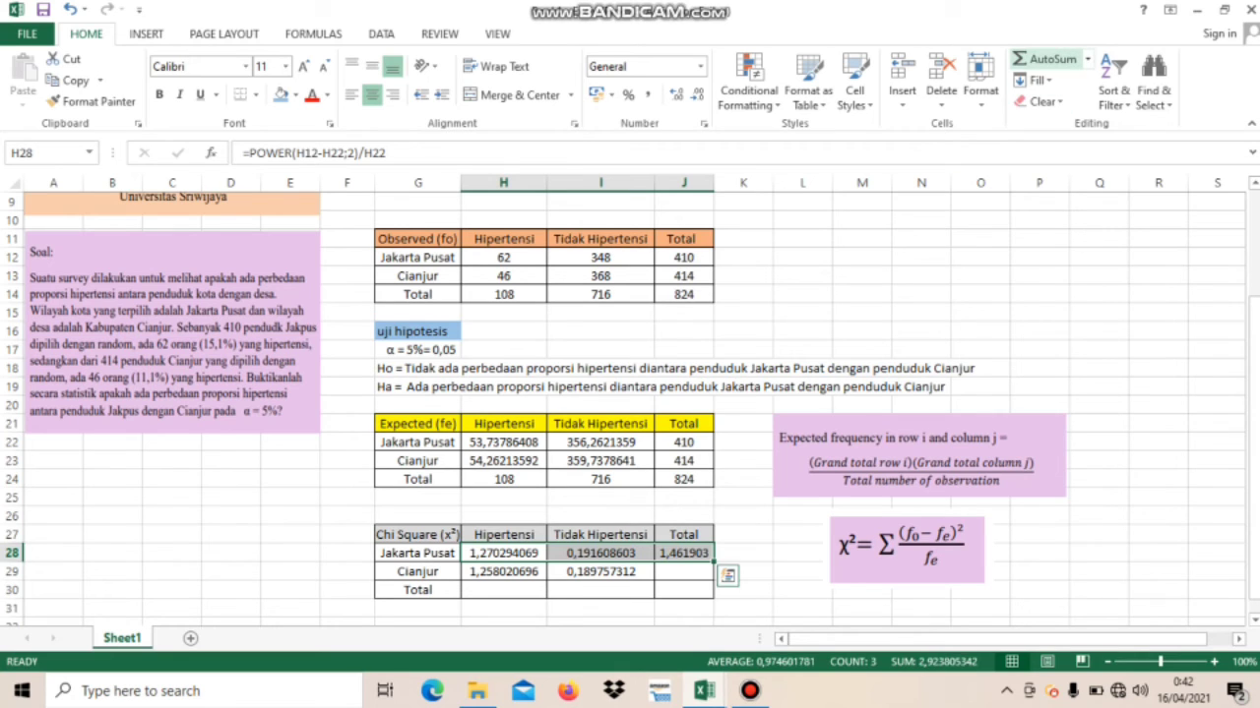
left_click_drag(504, 572, 684, 572)
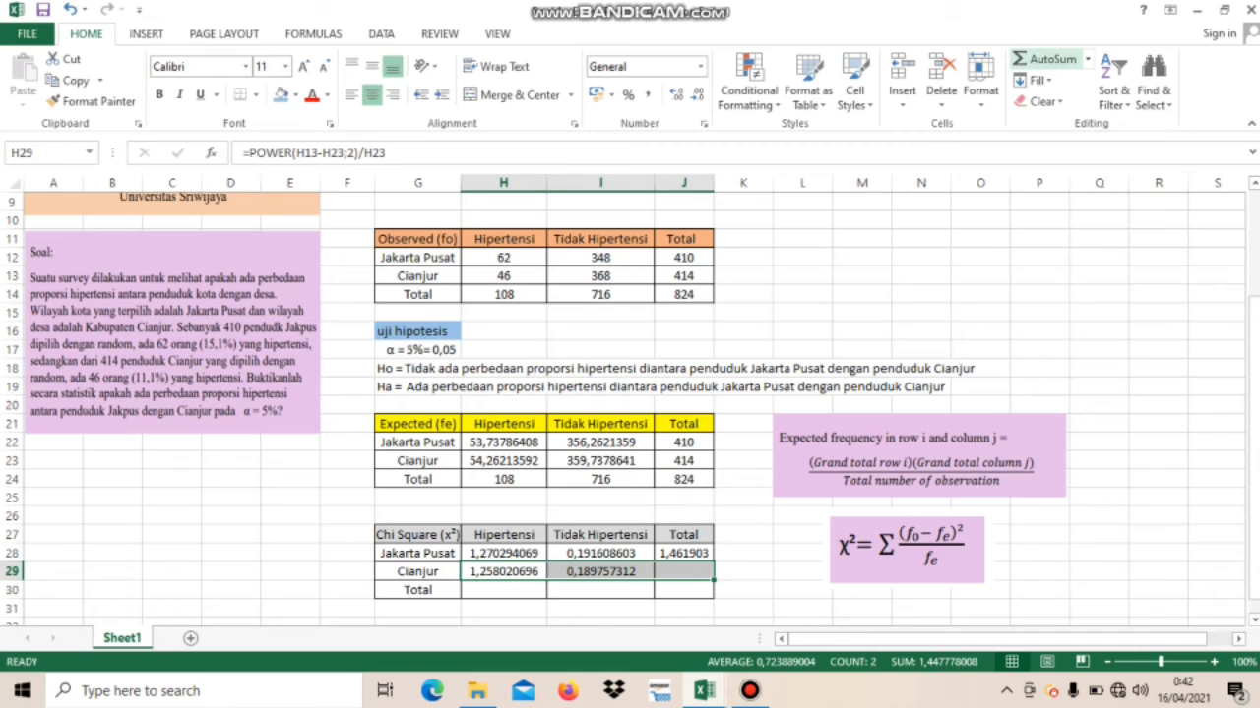
left_click(1045, 59)
Add the two row totals of the Chi Square table in J30 to get the overall chi-square value.
left_click_drag(684, 553, 684, 591)
left_click(1045, 59)
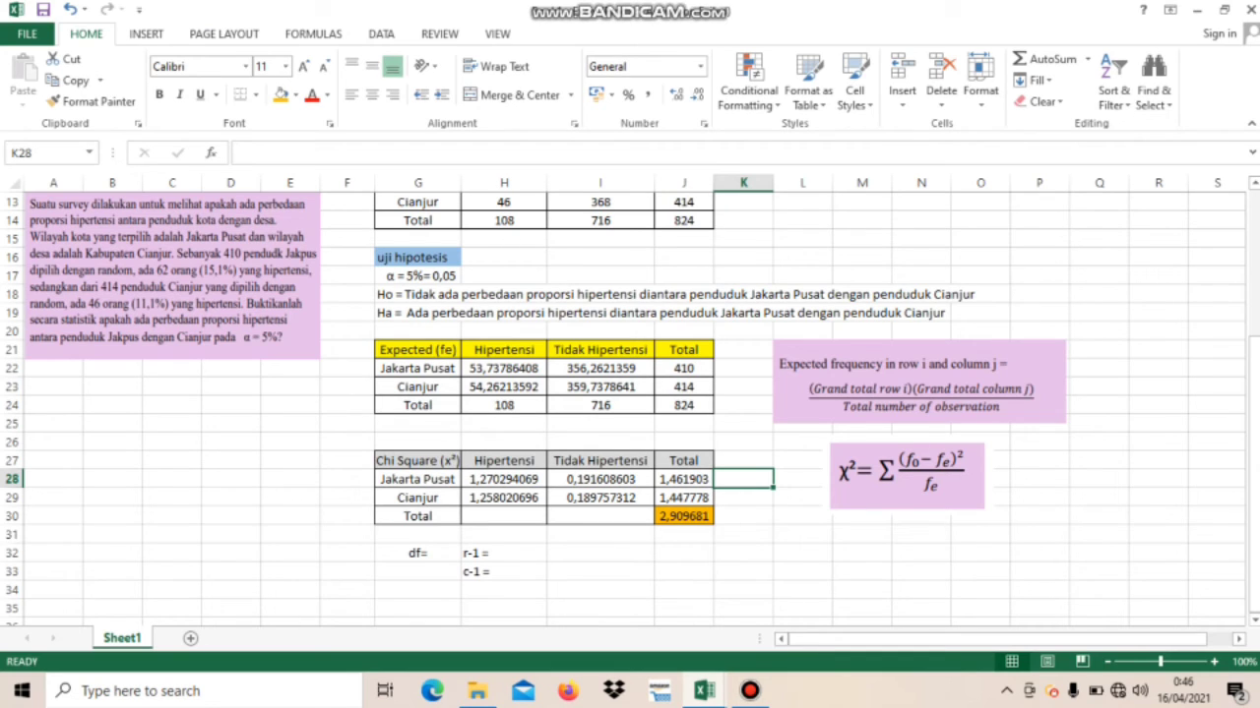
left_click(684, 516)
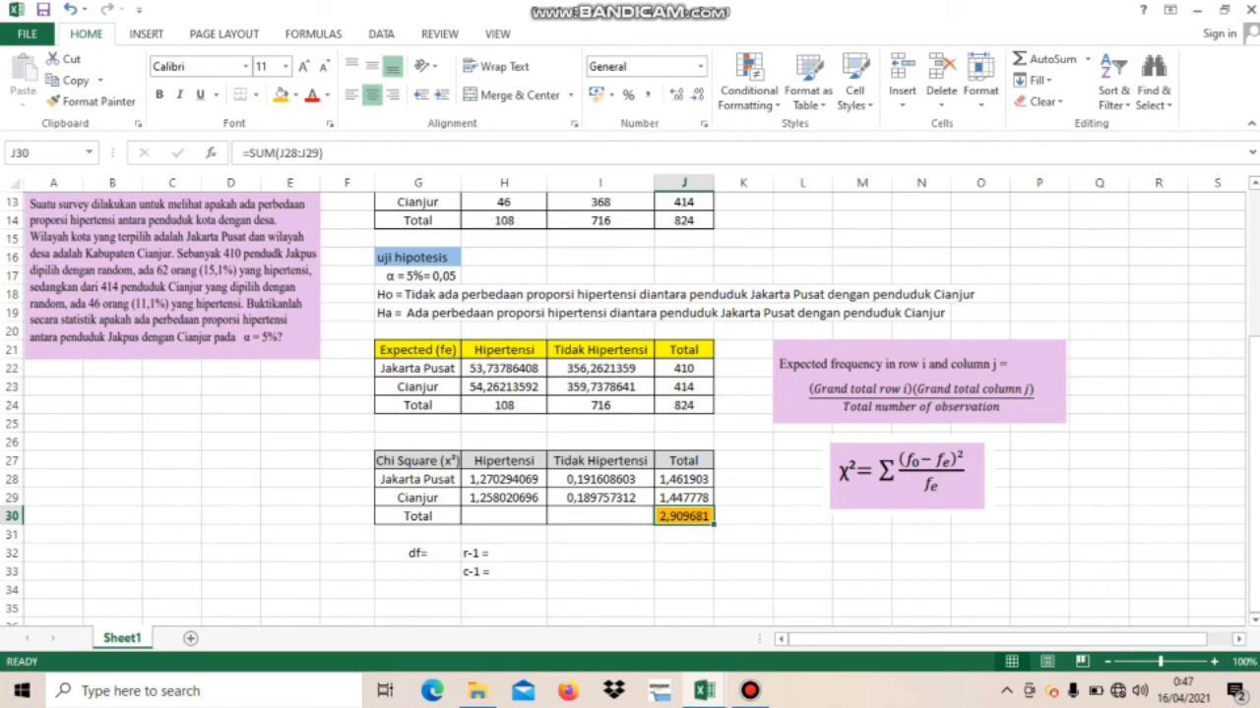
Complete the degrees-of-freedom terms as "r-1 = 2-1= 1" in H32 and "c-1 = 2-1= 1" in H33.
double_click(505, 553)
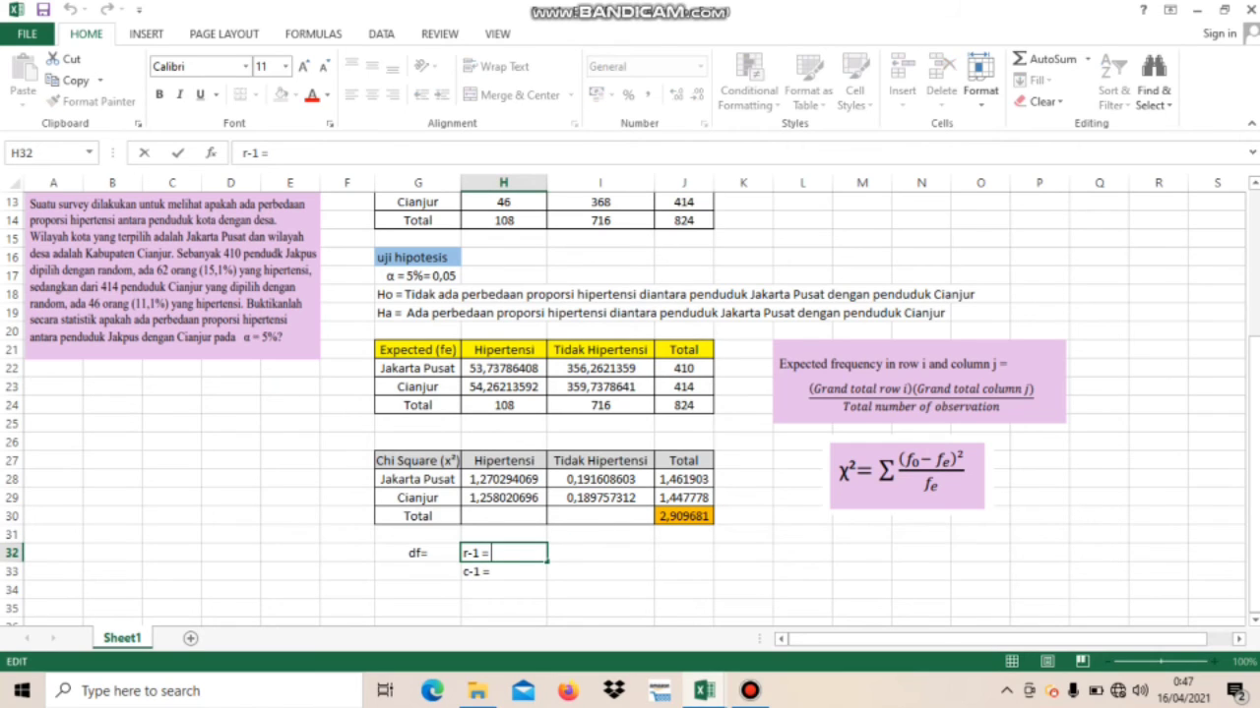
type("2-1= 1")
key("Return")
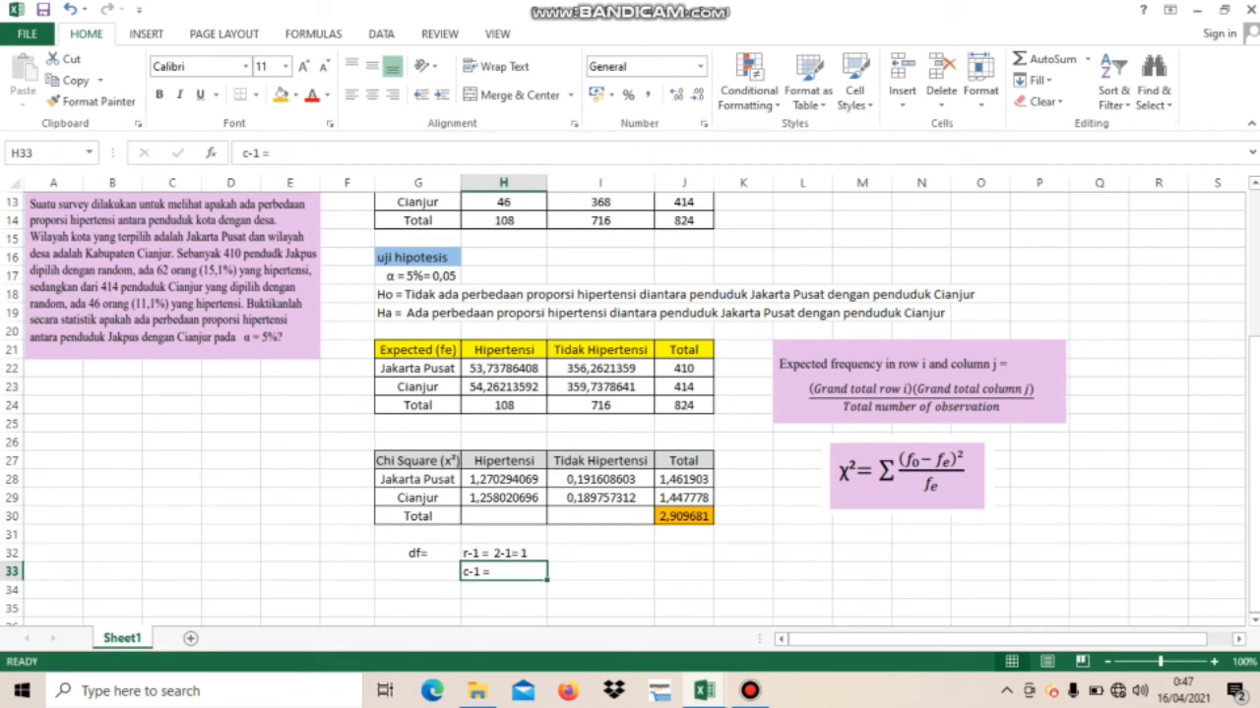
key("F2")
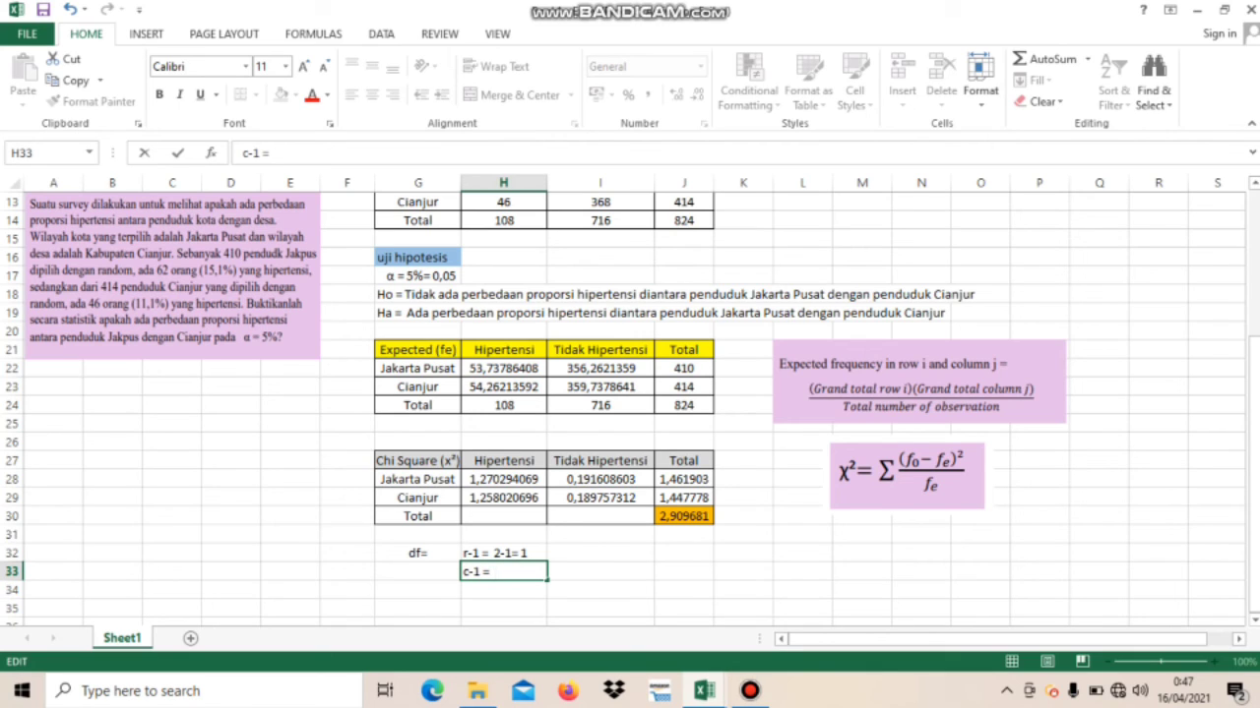
type("2-1= 1")
left_click(417, 571)
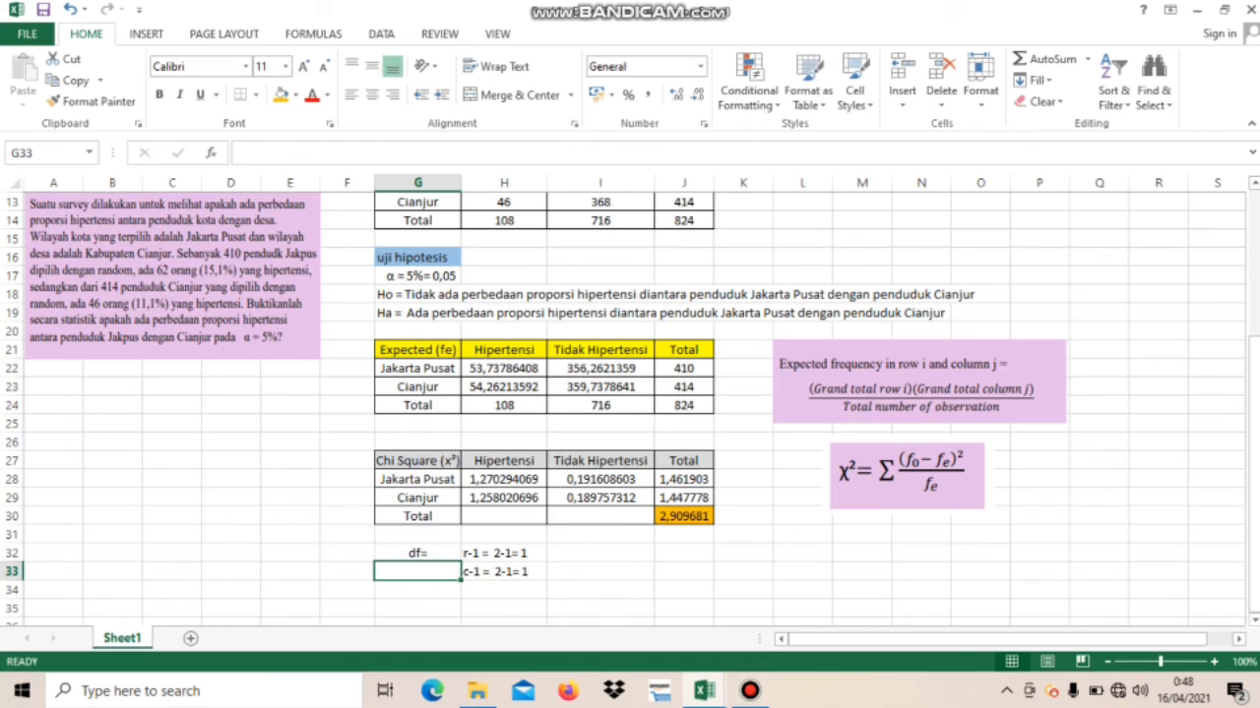
Complete the degrees-of-freedom entry in G32 as "df= 1" and enter the label "x² tabel" in G34.
left_click(502, 553)
left_click(503, 590)
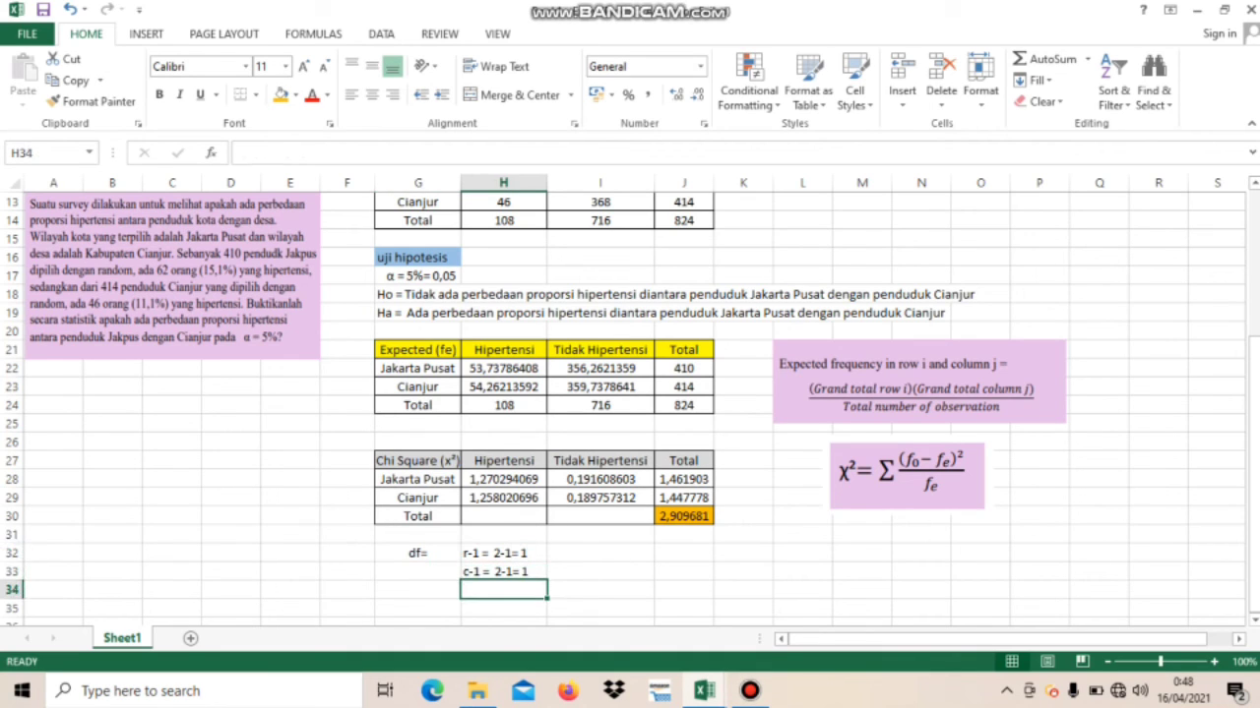
left_click(417, 553)
double_click(430, 553)
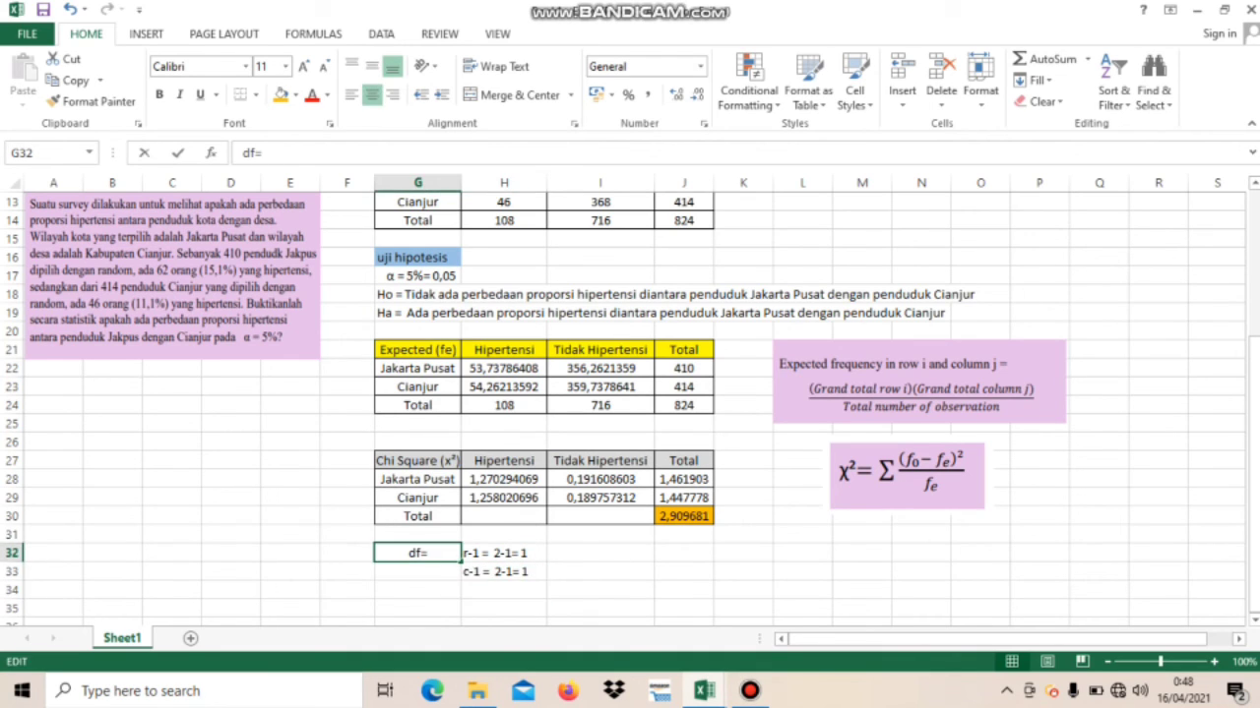
type("1")
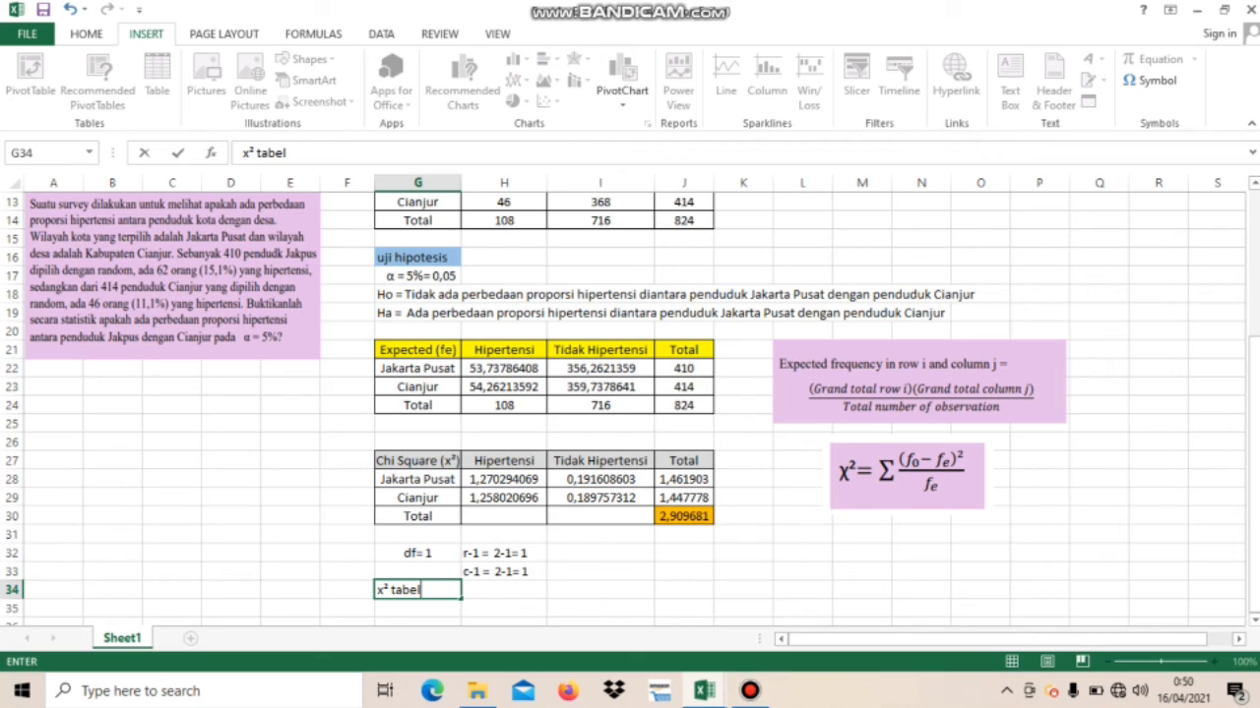
left_click(417, 553)
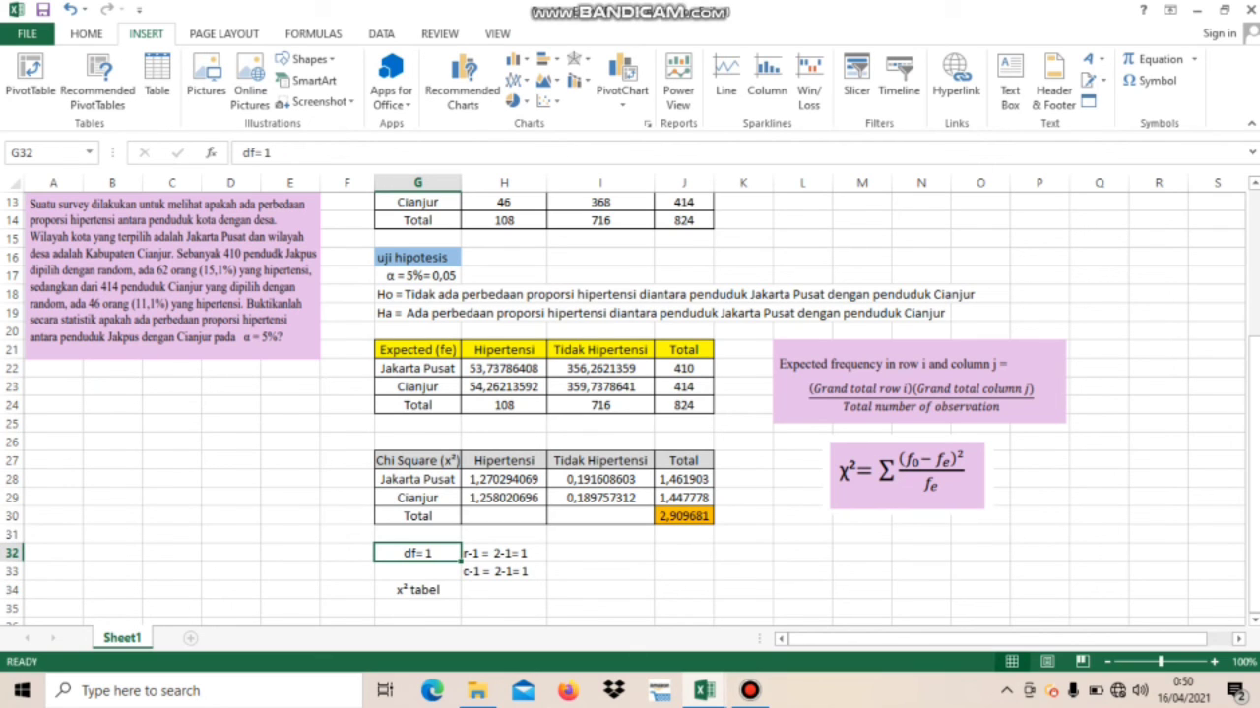
Look up the critical chi-square value for df 1 and α 0,05 on the Chi-2 sheet of the statistical tables workbook.
left_click(417, 276)
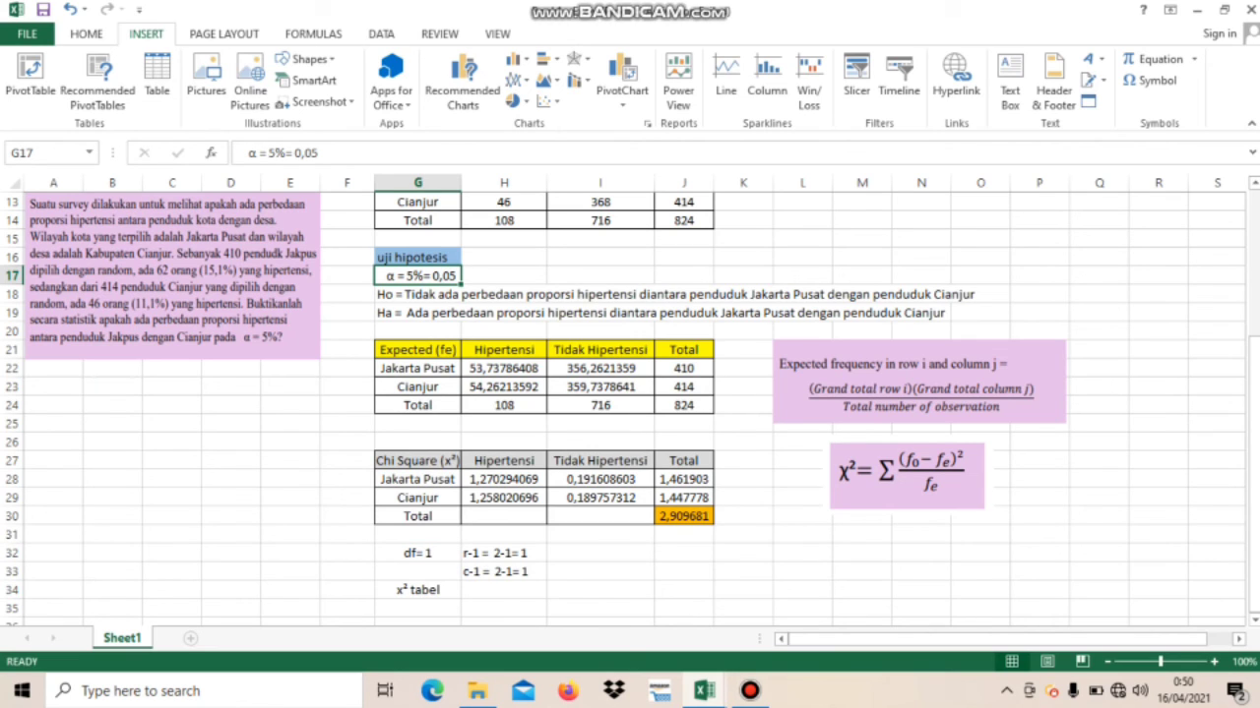
left_click(417, 590)
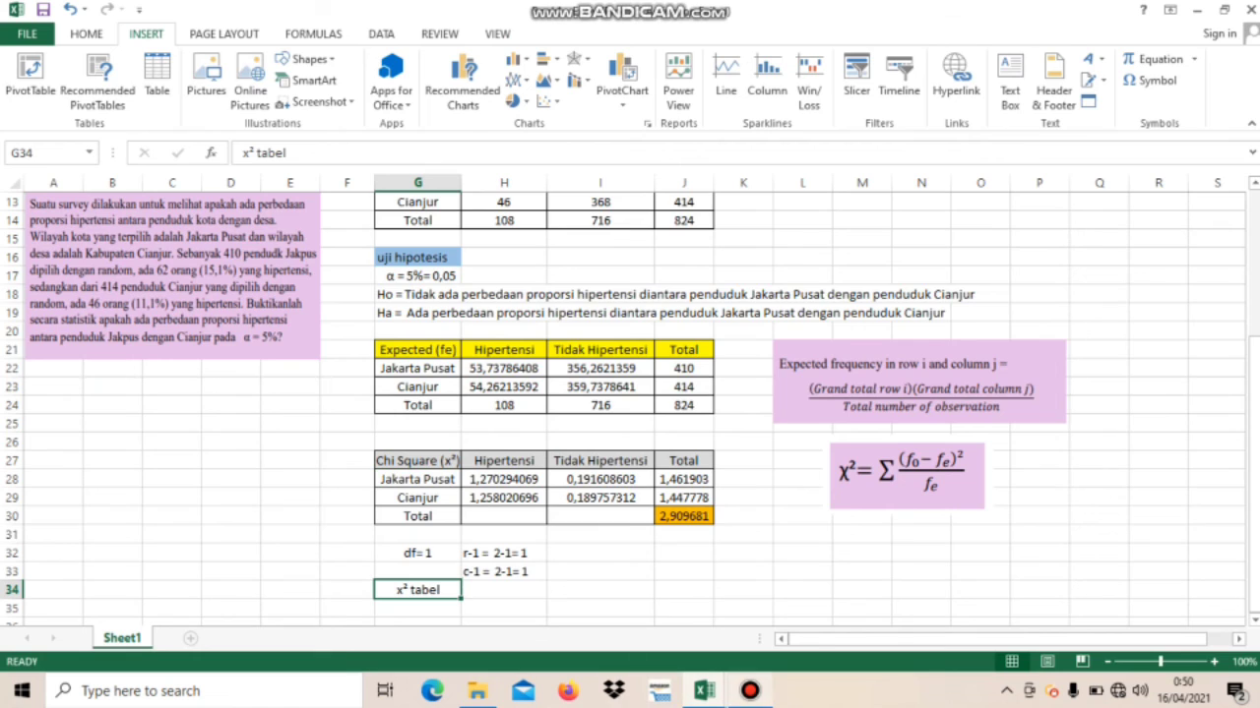
key("alt+Tab")
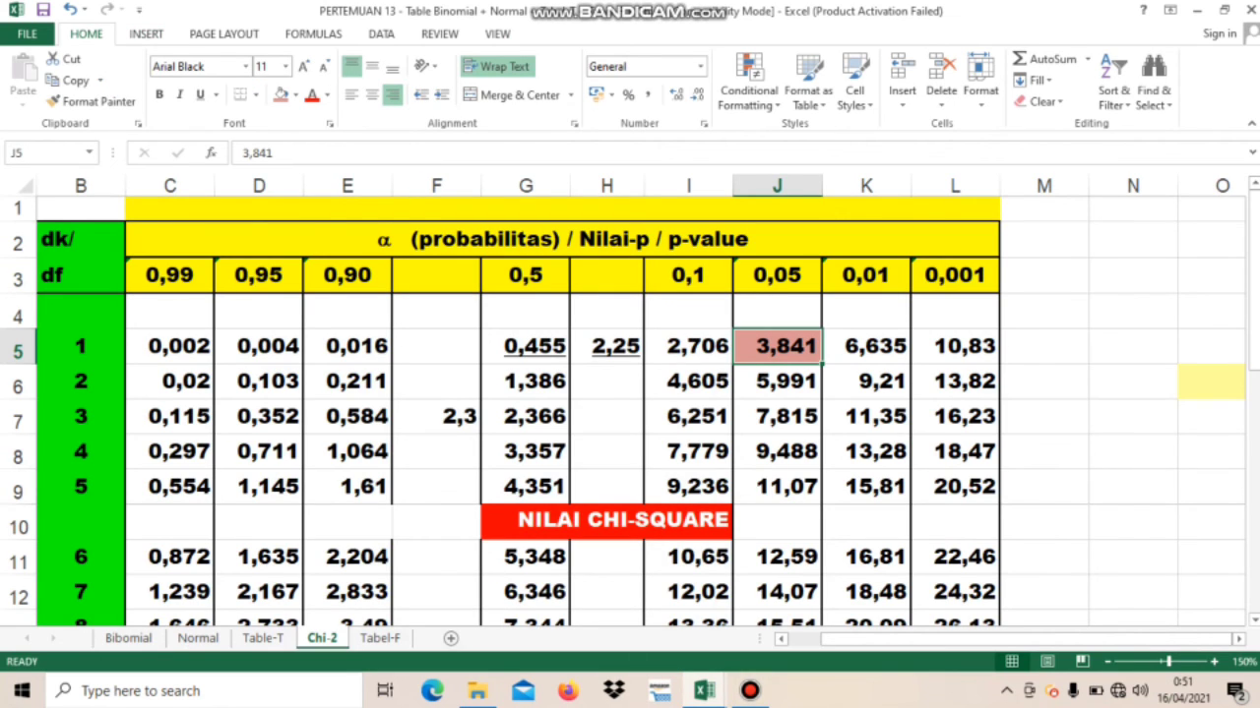
left_click(113, 345)
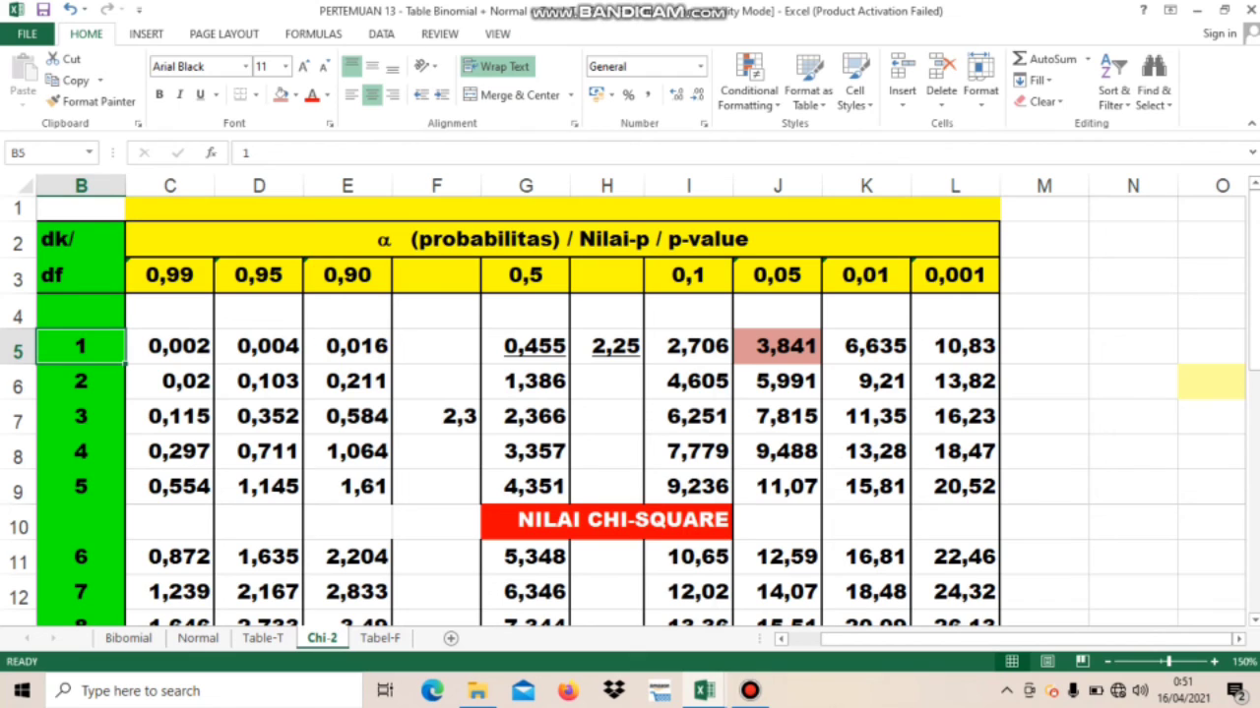
left_click(740, 275)
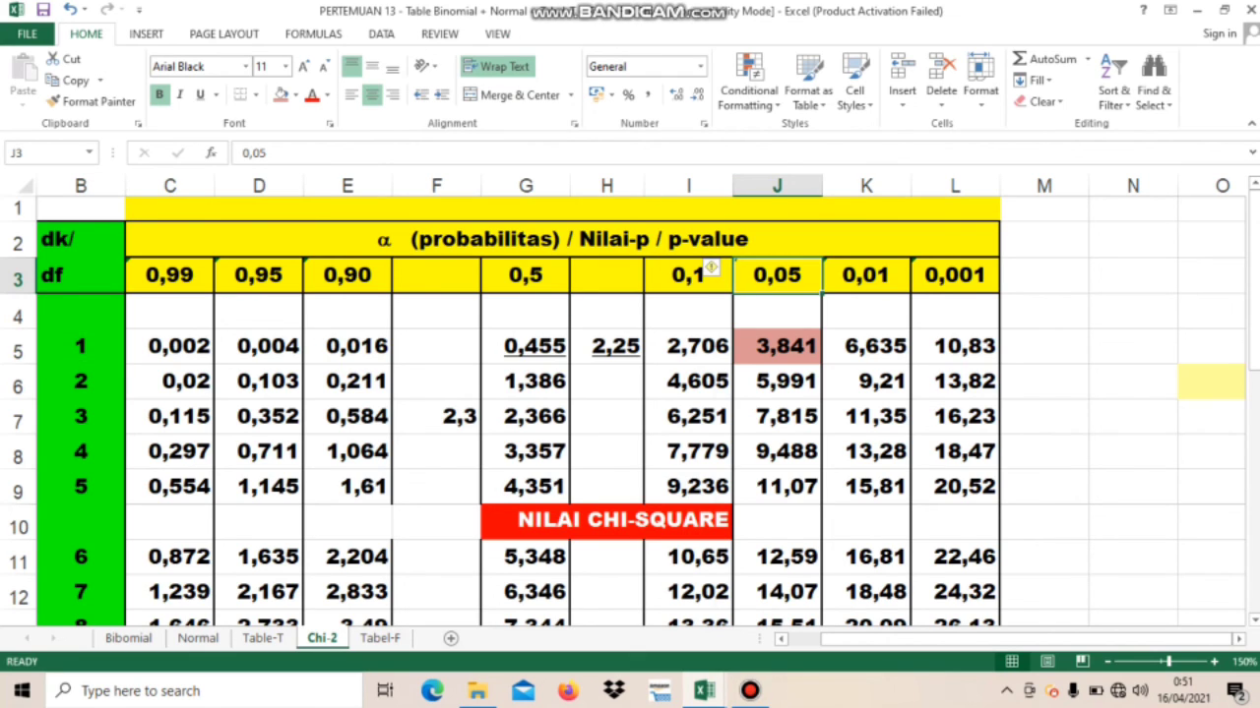
left_click(778, 346)
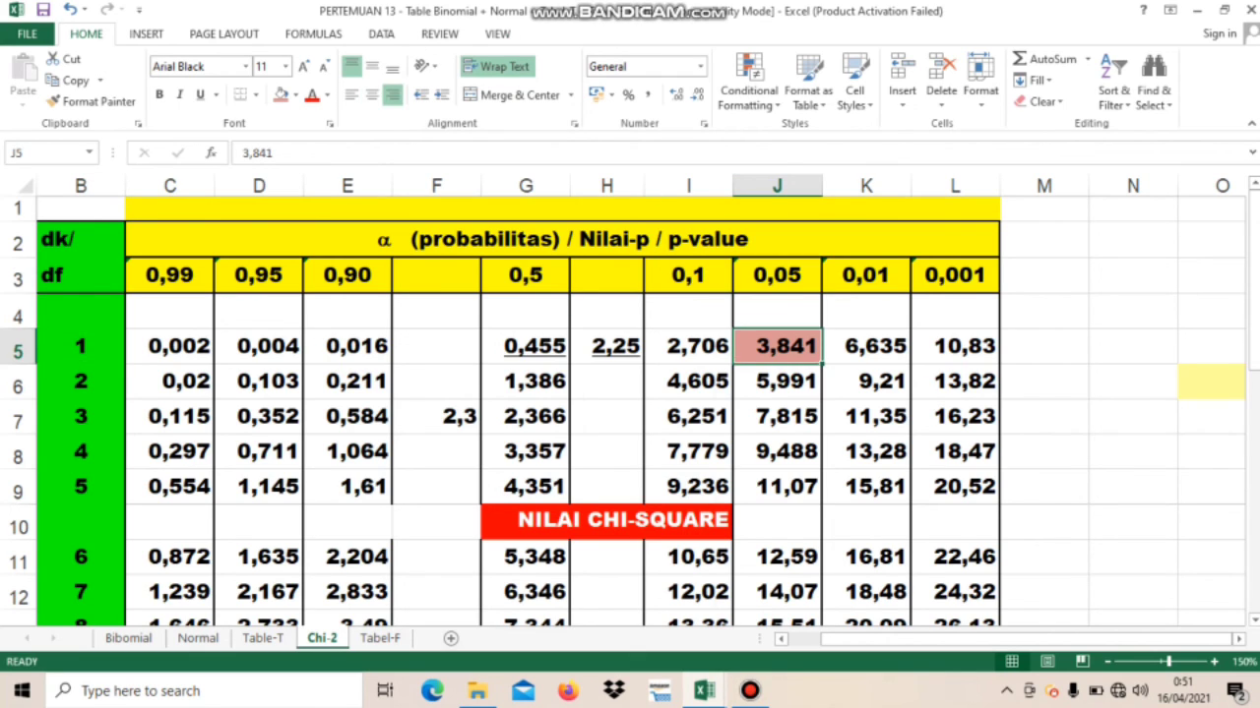